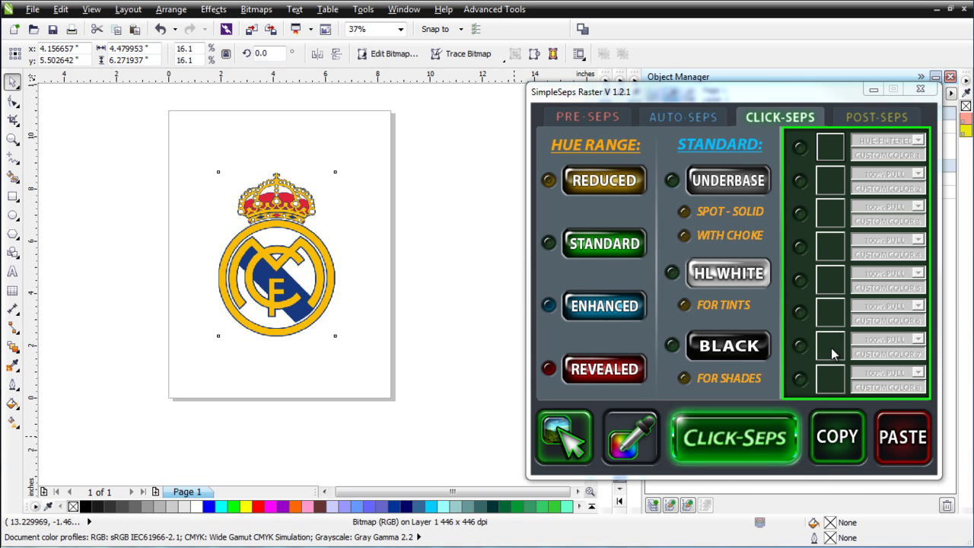
Step: Check the default colour management preset, then close the colour settings
{"action": "left_click", "coordinate": [363, 9]}
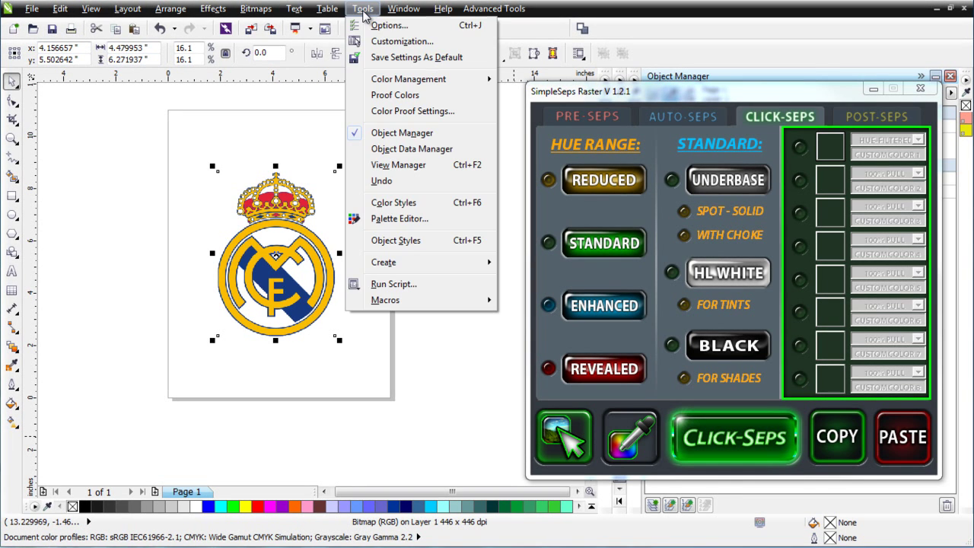
{"action": "mouse_move", "coordinate": [401, 81]}
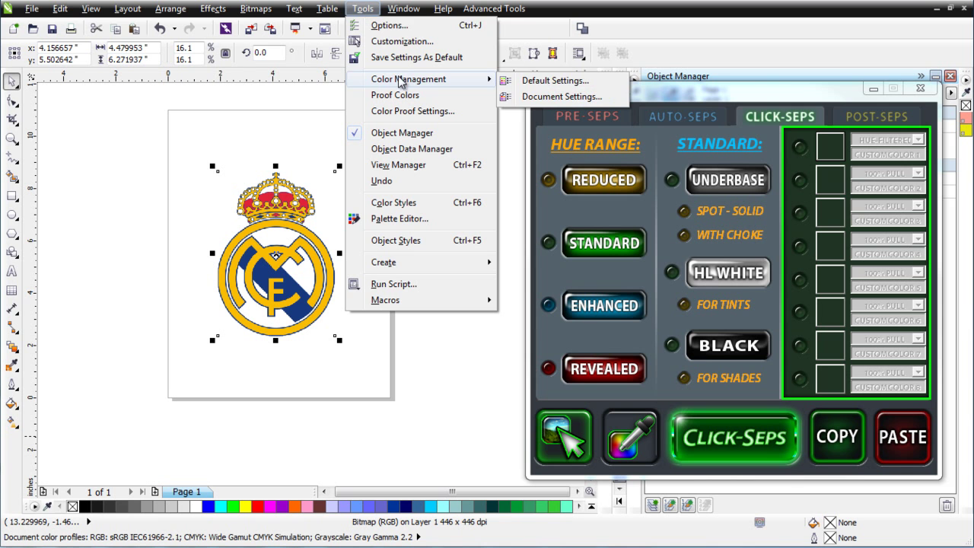
{"action": "left_click", "coordinate": [563, 81]}
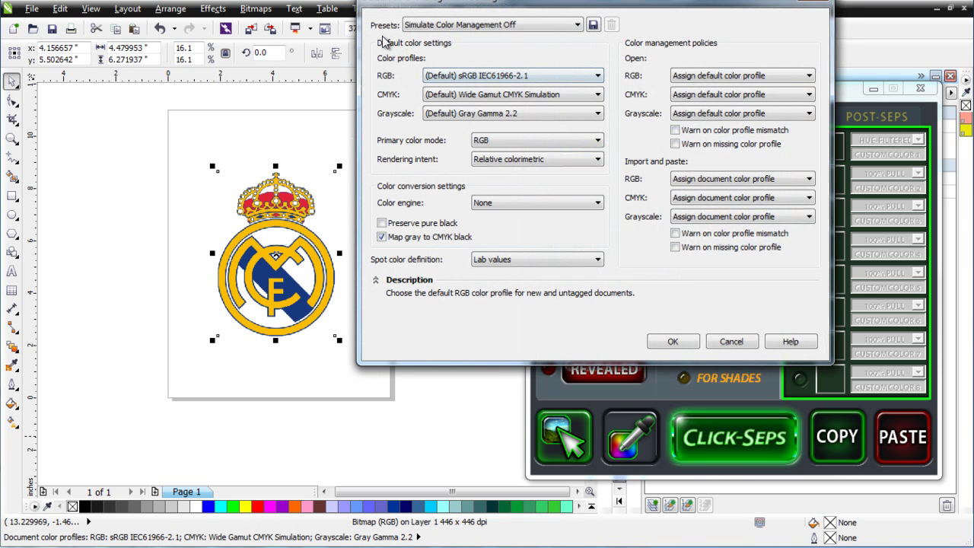
{"action": "left_click", "coordinate": [496, 30]}
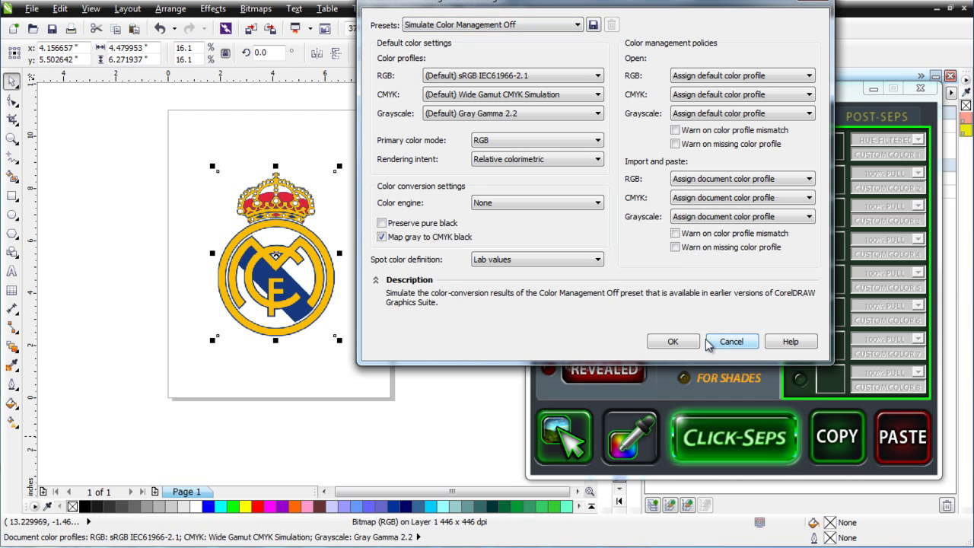
{"action": "left_click", "coordinate": [670, 342]}
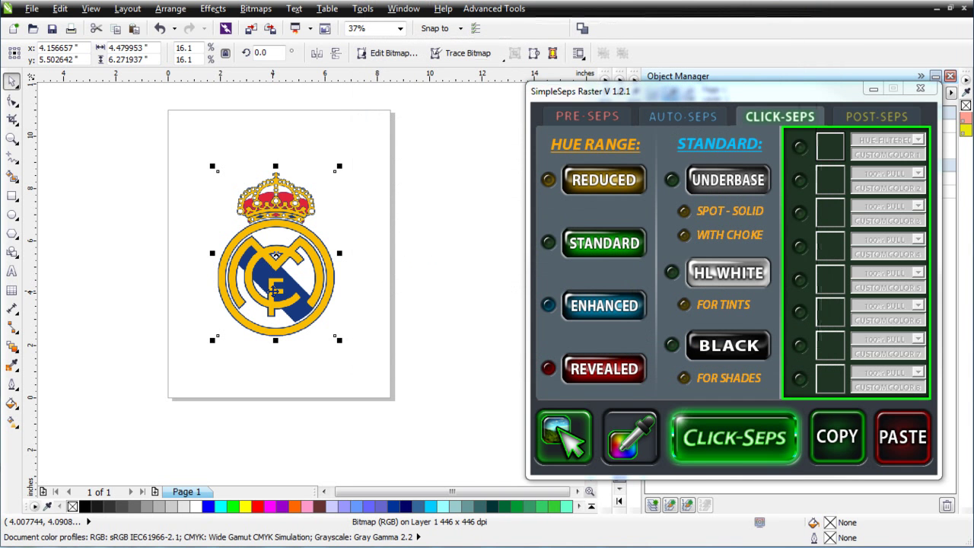
Step: Zoom into the crest bitmap to about 9600% to inspect its pixel edges, then back out to 75%
{"action": "left_click", "coordinate": [276, 296]}
{"action": "scroll", "coordinate": [289, 252], "scroll_direction": "up", "scroll_amount": 4}
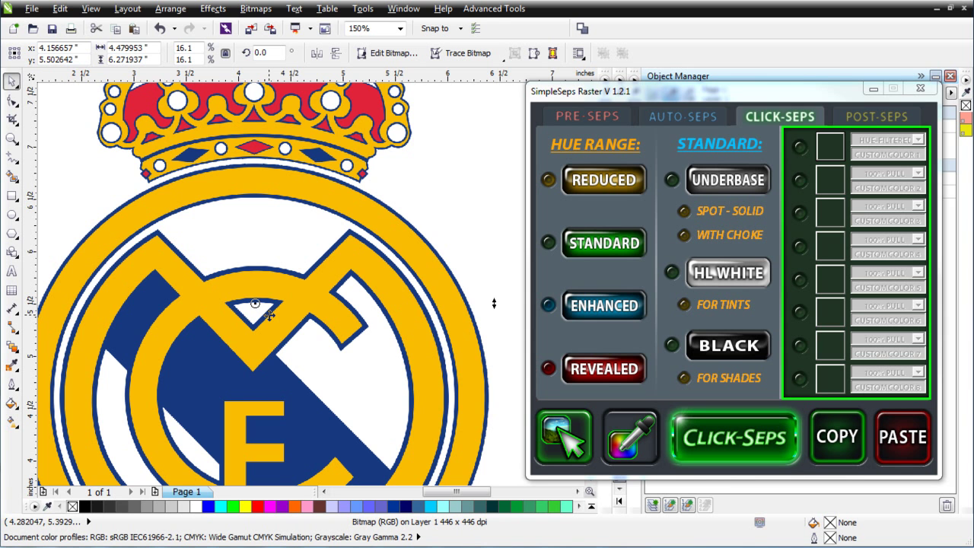
{"action": "scroll", "coordinate": [316, 279], "scroll_direction": "up", "scroll_amount": 5}
{"action": "scroll", "coordinate": [322, 275], "scroll_direction": "up", "scroll_amount": 3}
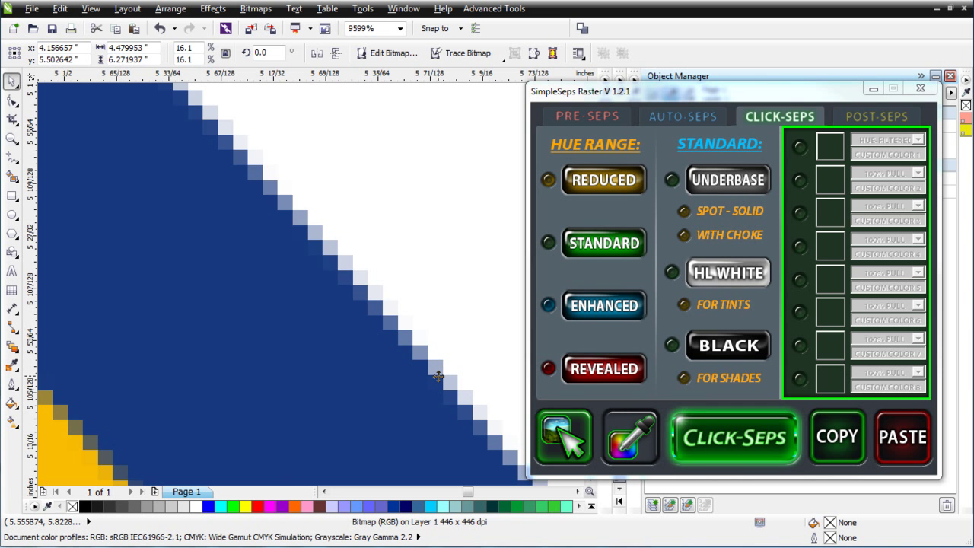
{"action": "scroll", "coordinate": [437, 376], "scroll_direction": "down", "scroll_amount": 8}
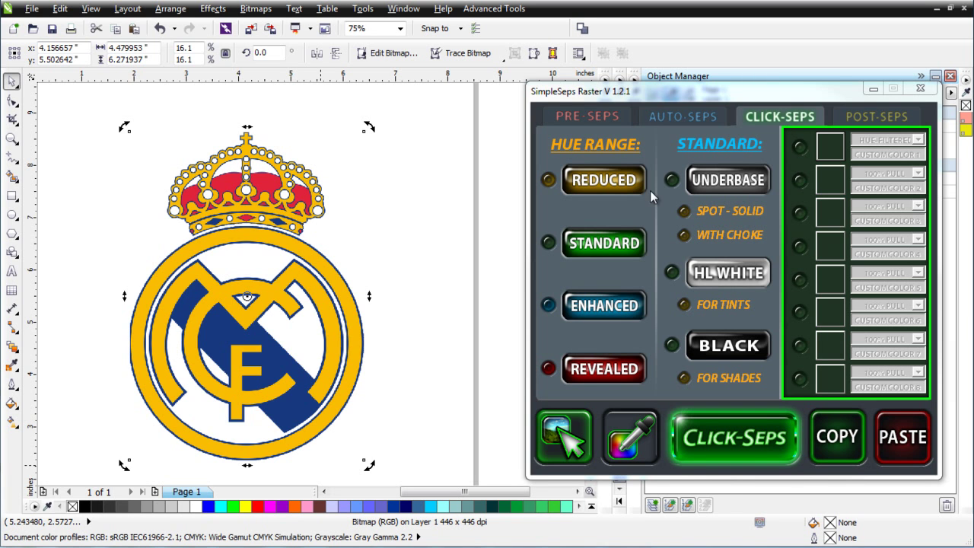
Step: Sample the crest's gold into colour slot 1, name it 'Golden Yellow' and set it to Trapped Spot
{"action": "left_click", "coordinate": [630, 448]}
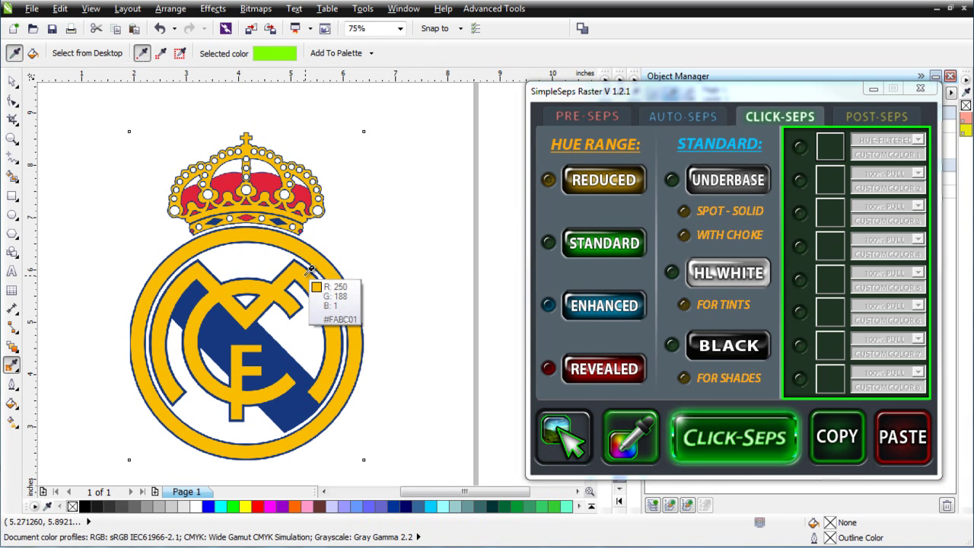
{"action": "left_click", "coordinate": [308, 271]}
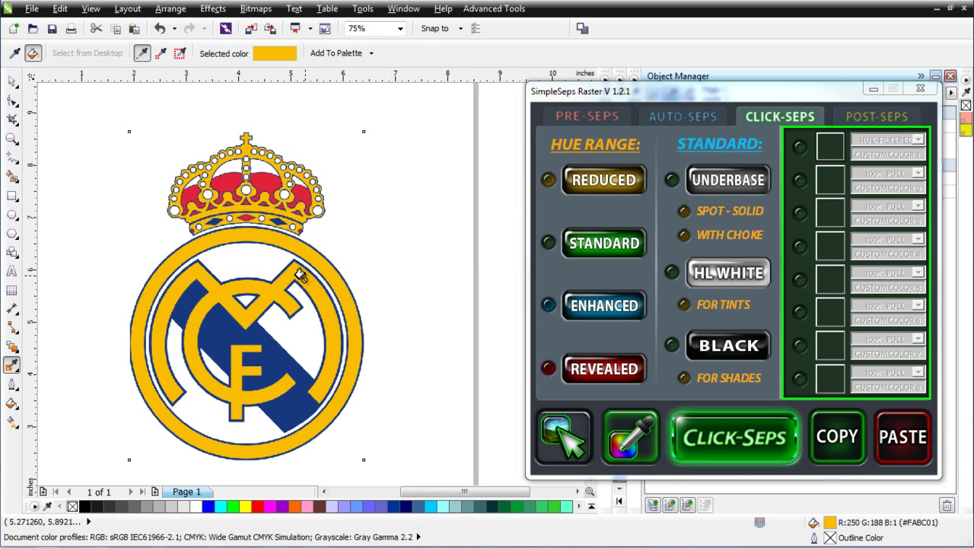
{"action": "left_click", "coordinate": [798, 153]}
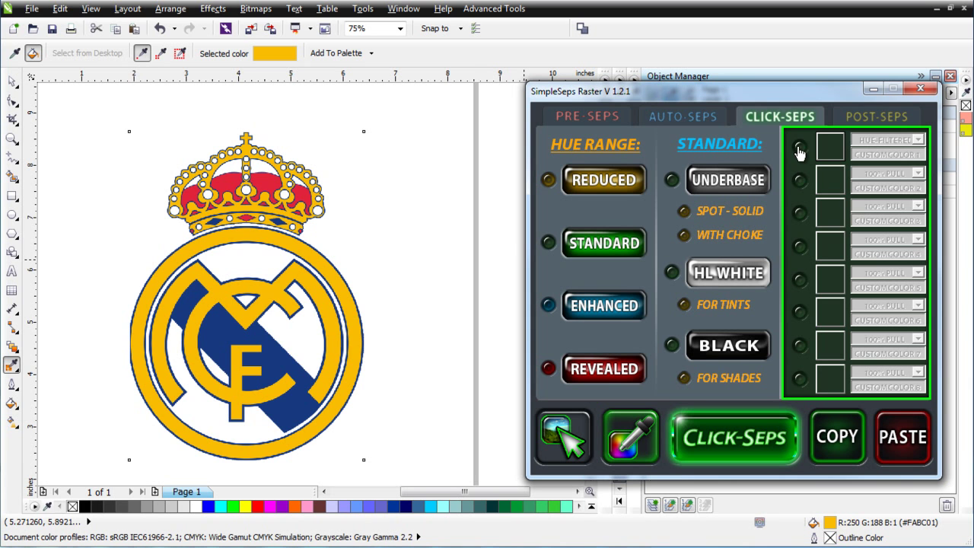
{"action": "left_click", "coordinate": [798, 149]}
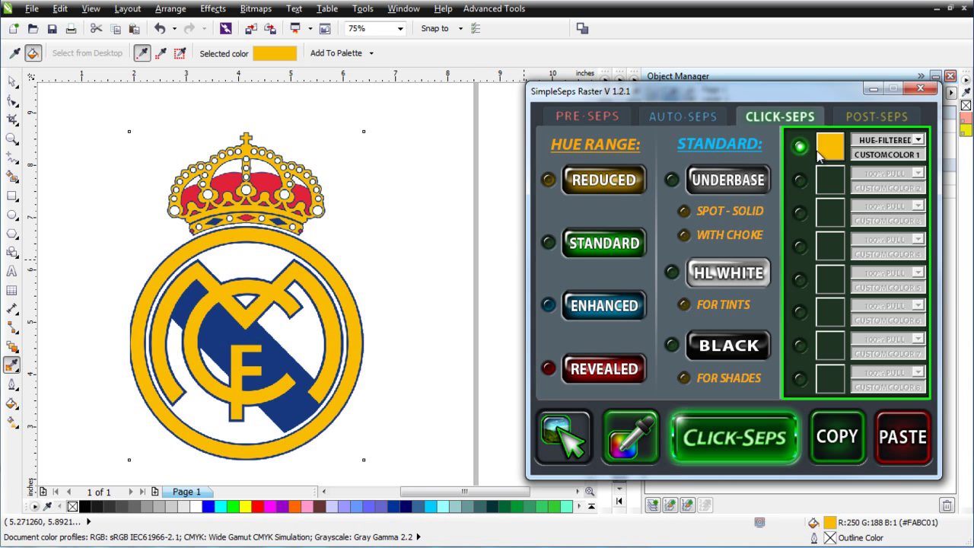
{"action": "left_click", "coordinate": [919, 154]}
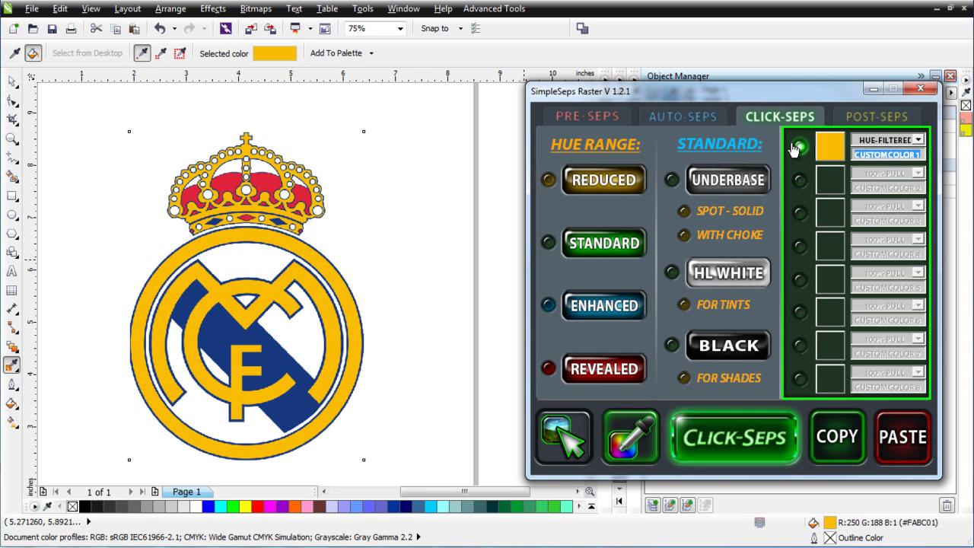
{"action": "type", "text": "Golden"}
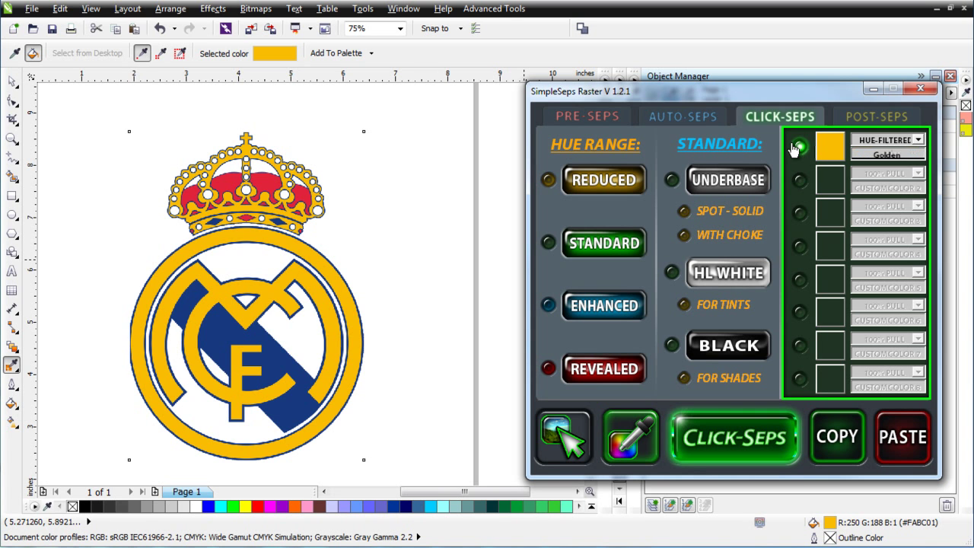
{"action": "type", "text": " Yellow"}
{"action": "left_click", "coordinate": [919, 141]}
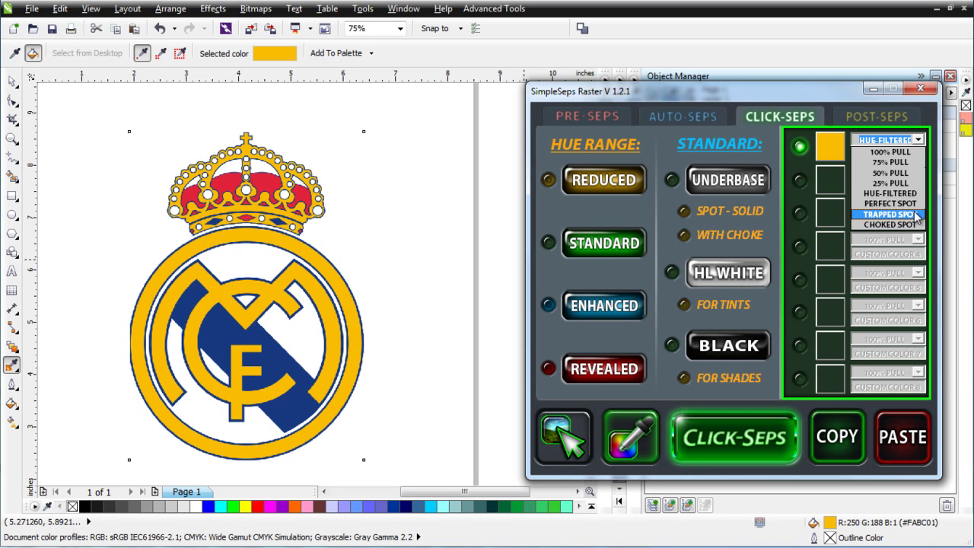
{"action": "left_click", "coordinate": [889, 214]}
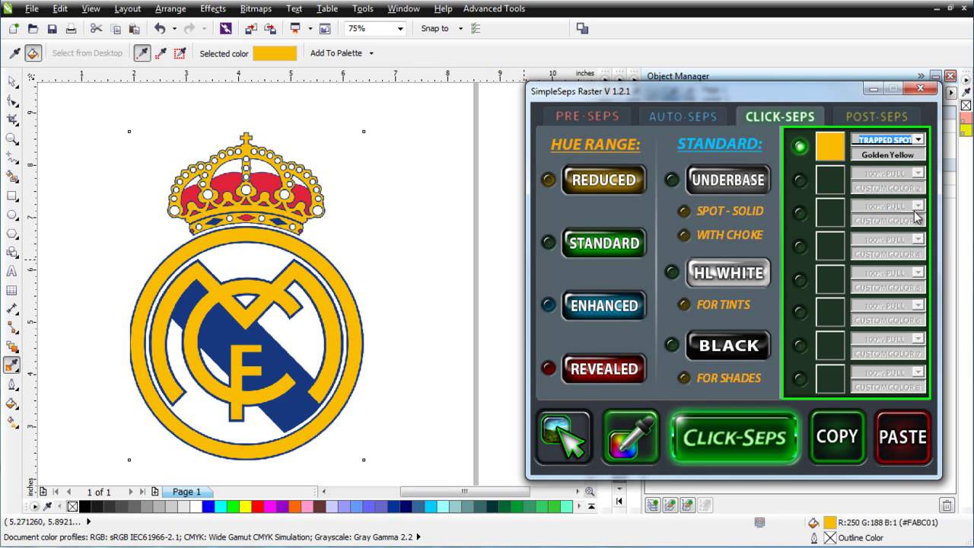
Step: Sample the crest's navy into slot 2 as a Trapped Spot named 'Blue'
{"action": "left_click", "coordinate": [640, 431]}
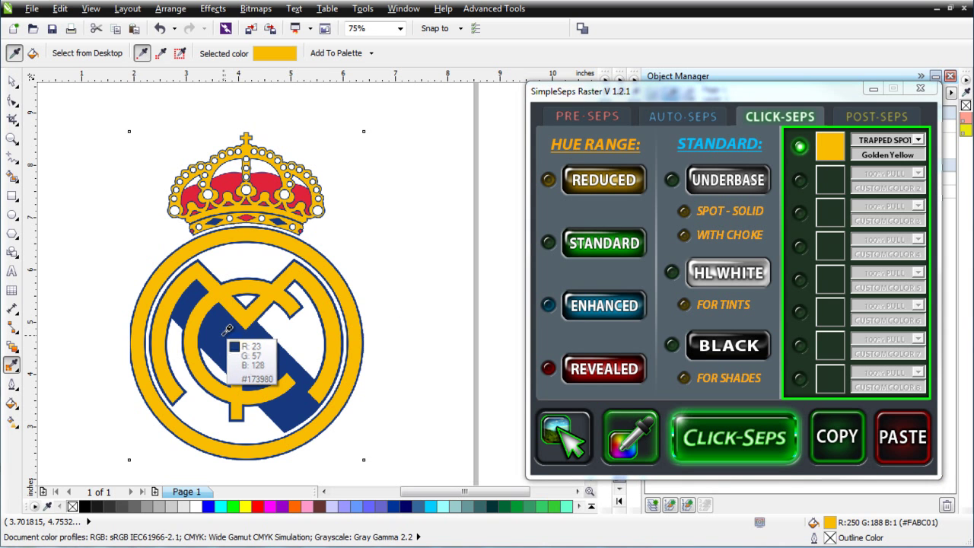
{"action": "left_click", "coordinate": [214, 332]}
{"action": "left_click", "coordinate": [803, 183]}
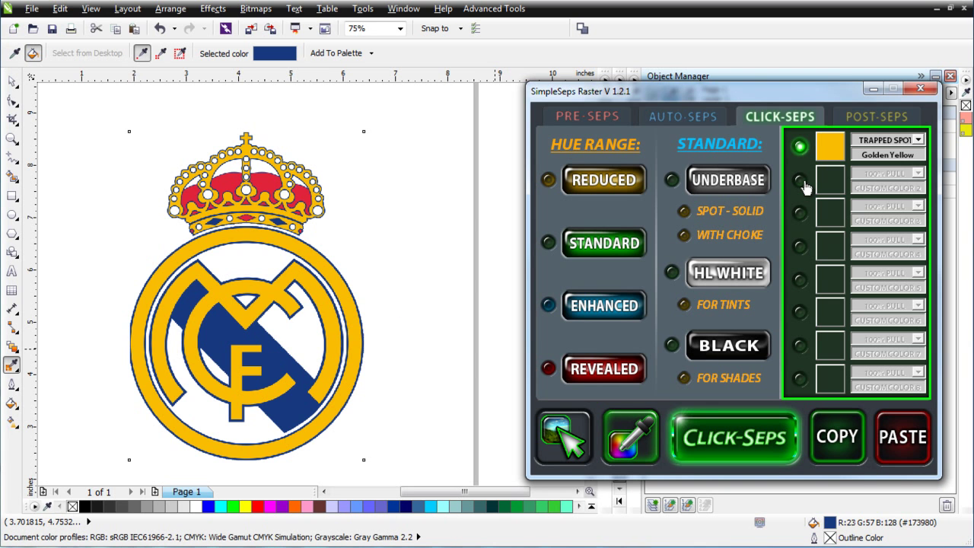
{"action": "left_click", "coordinate": [801, 181]}
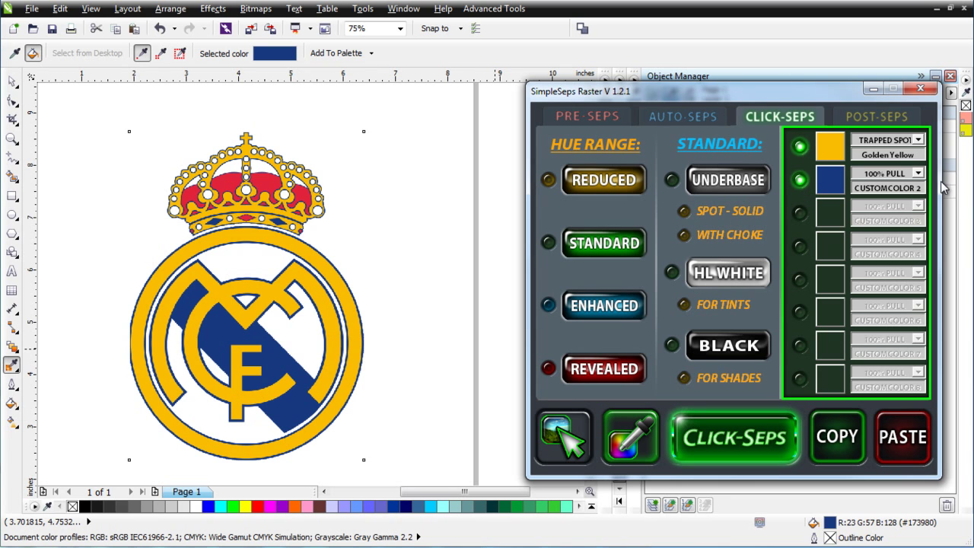
{"action": "left_click", "coordinate": [919, 174]}
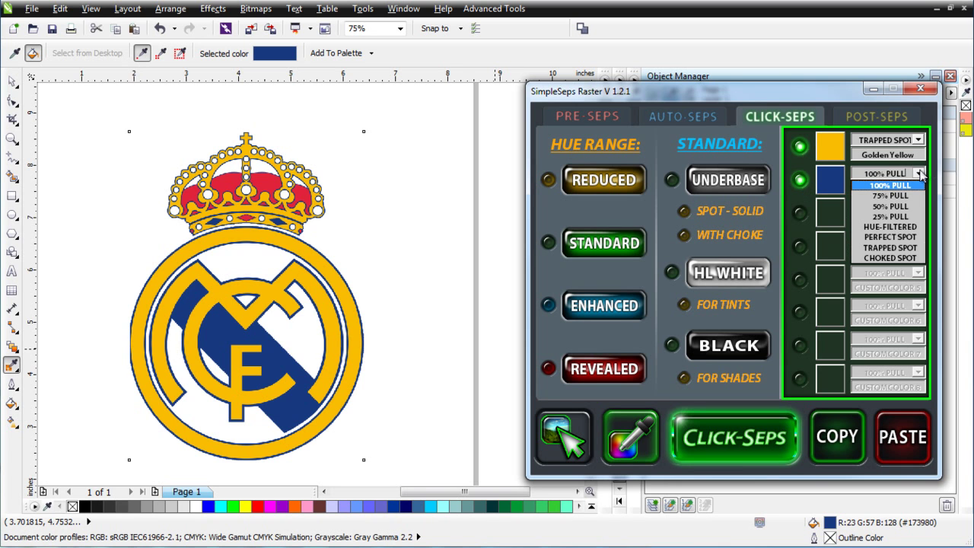
{"action": "left_click", "coordinate": [908, 248]}
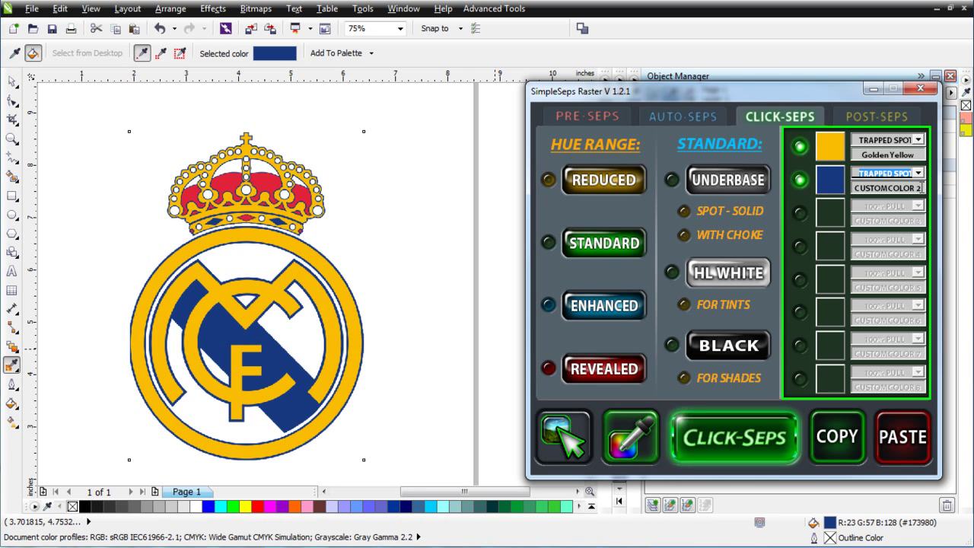
{"action": "key", "text": "Tab"}
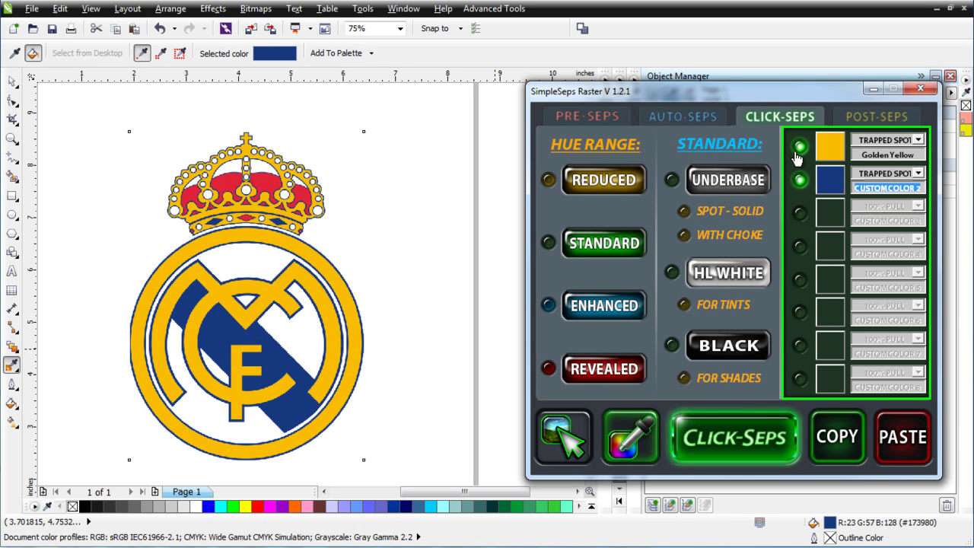
{"action": "type", "text": "Blue"}
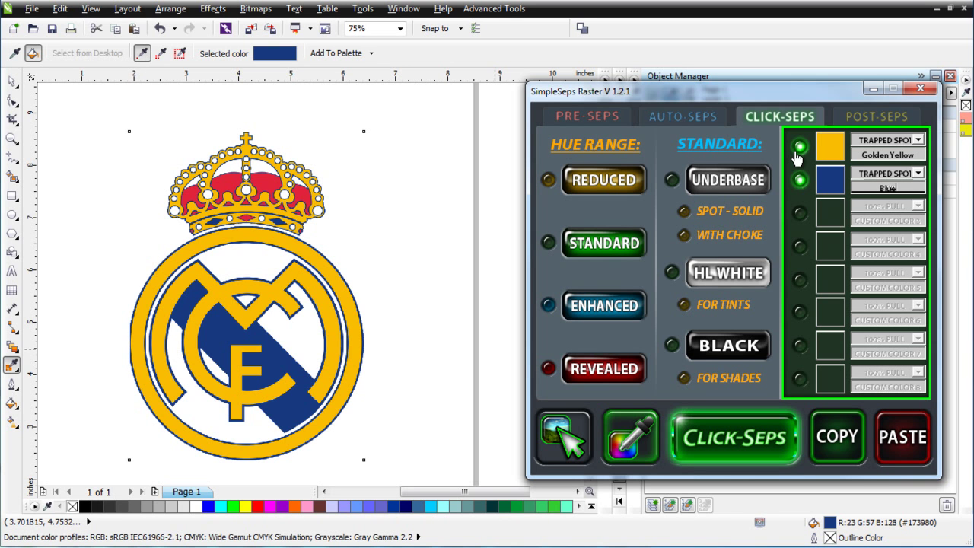
Step: Sample the crown's red into slot 3 as a Trapped Spot named 'Red'
{"action": "left_click", "coordinate": [643, 445]}
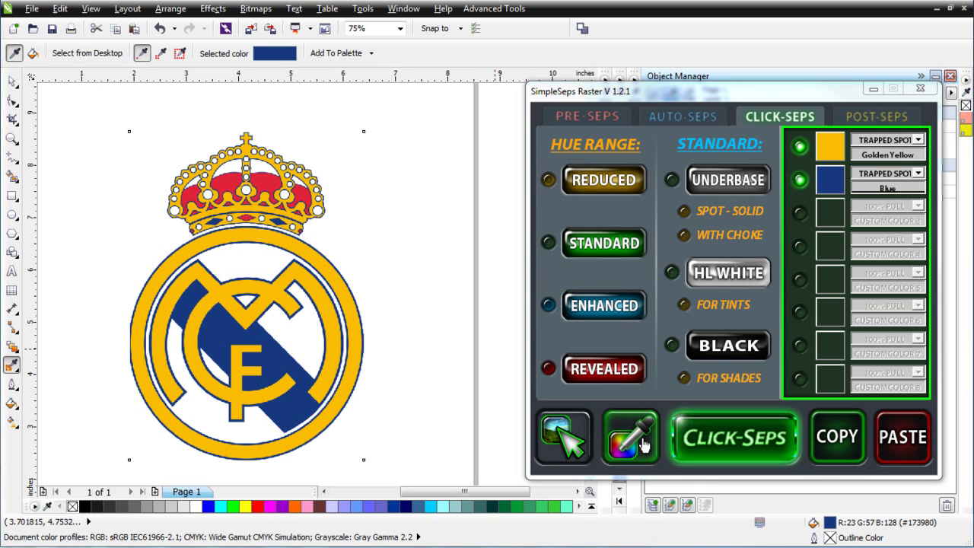
{"action": "left_click", "coordinate": [265, 182]}
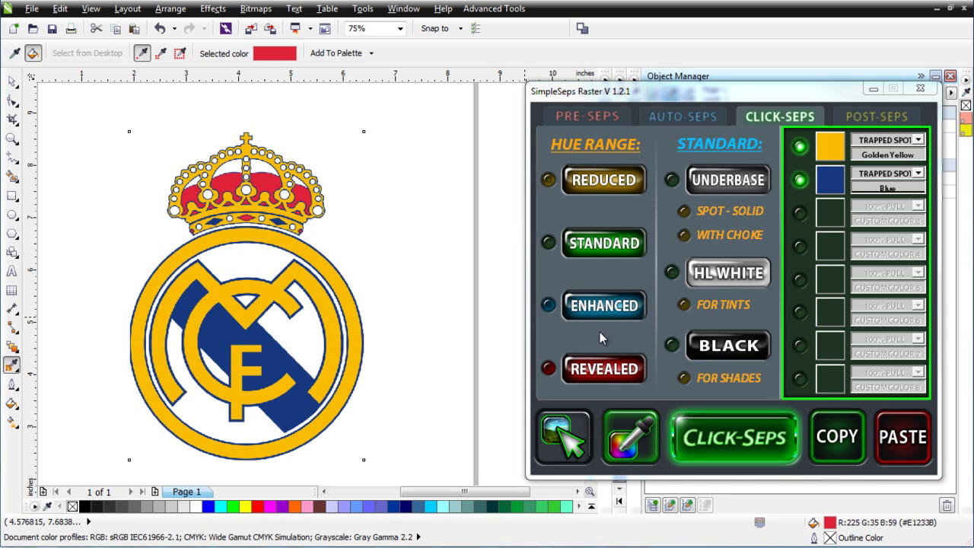
{"action": "left_click", "coordinate": [801, 216]}
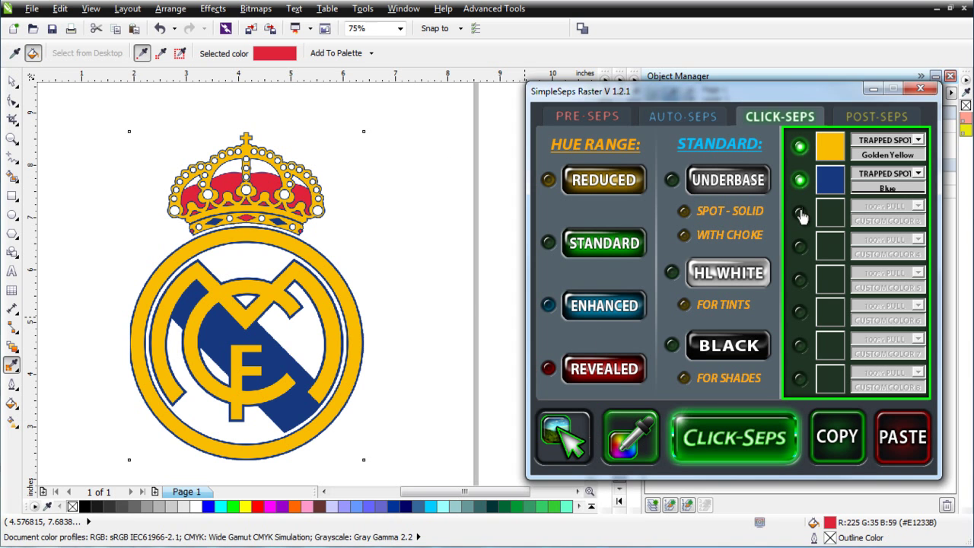
{"action": "left_click", "coordinate": [801, 215]}
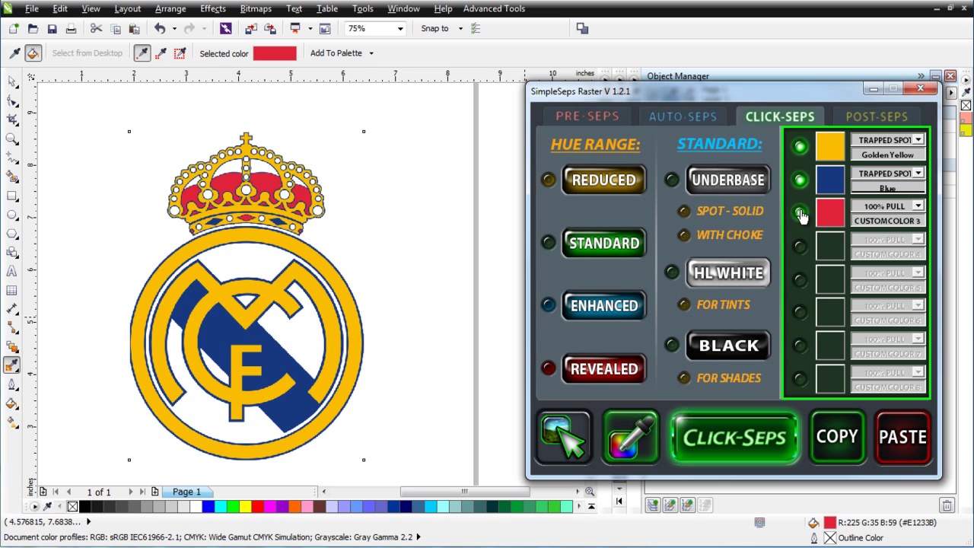
{"action": "left_click", "coordinate": [920, 207]}
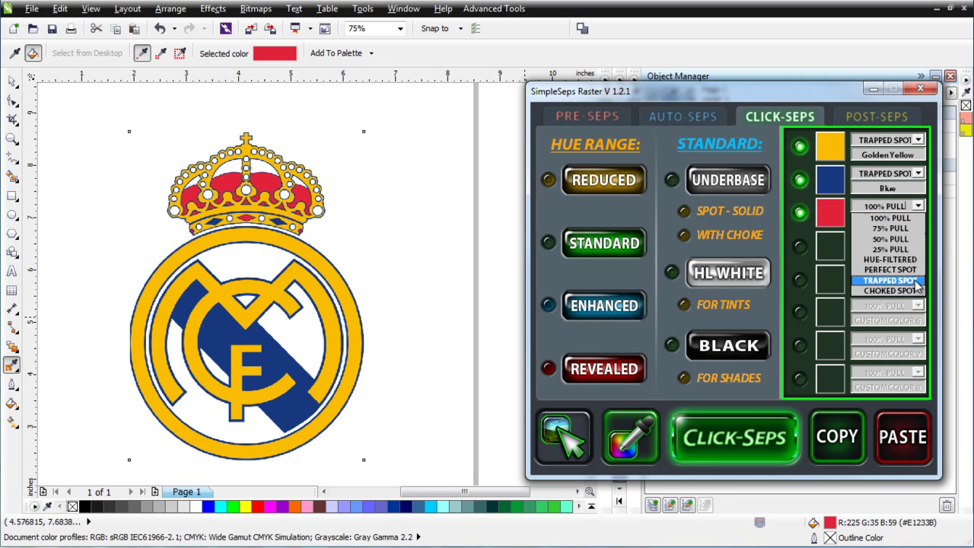
{"action": "left_click", "coordinate": [918, 281]}
{"action": "left_click", "coordinate": [909, 221]}
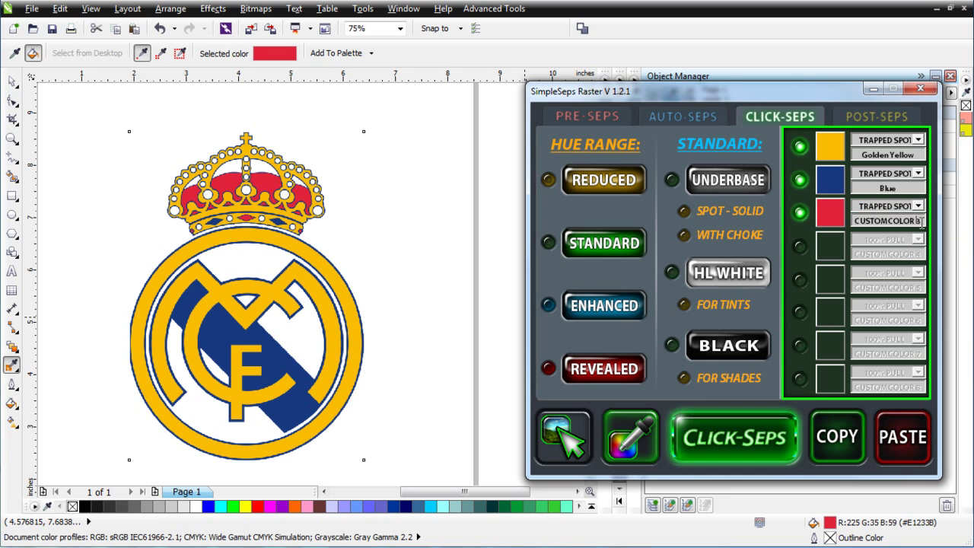
{"action": "type", "text": "Red"}
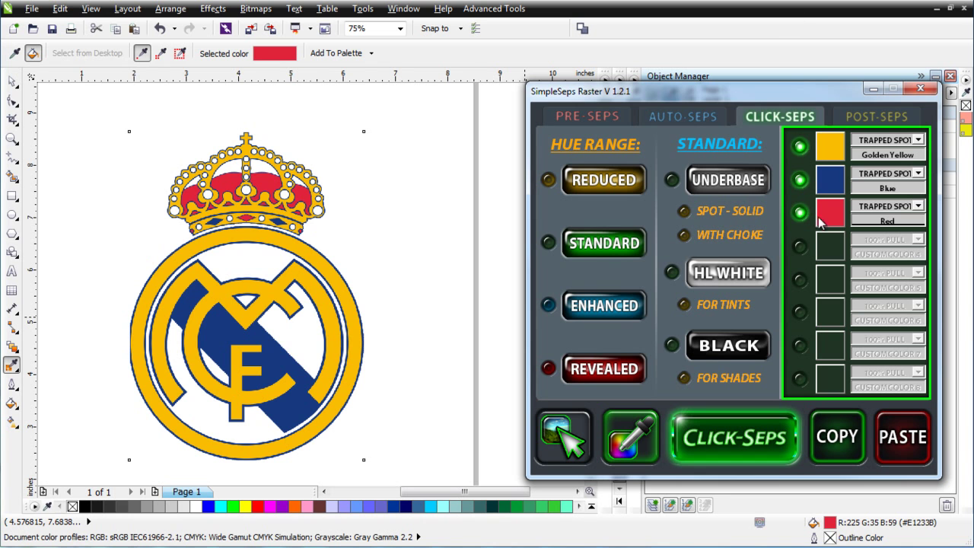
Step: Browse the Auto-Seps, Pre-Seps and Post-Seps tabs, ending back on Click-Seps
{"action": "left_click", "coordinate": [689, 116]}
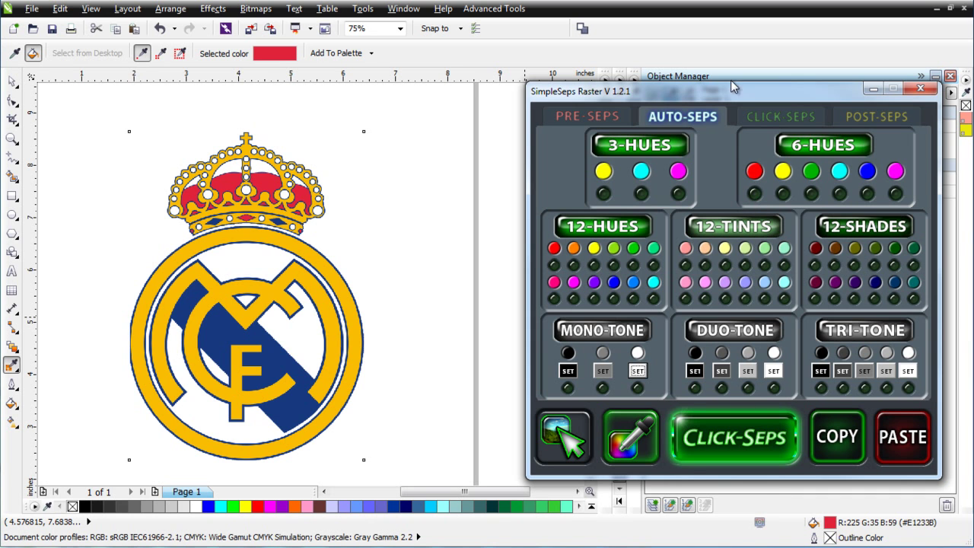
{"action": "left_click", "coordinate": [580, 118]}
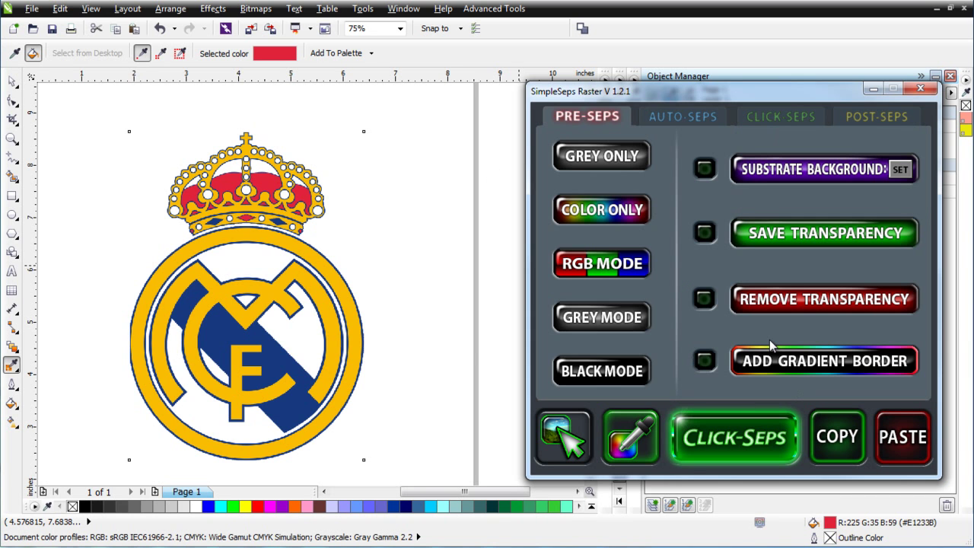
{"action": "left_click", "coordinate": [691, 122]}
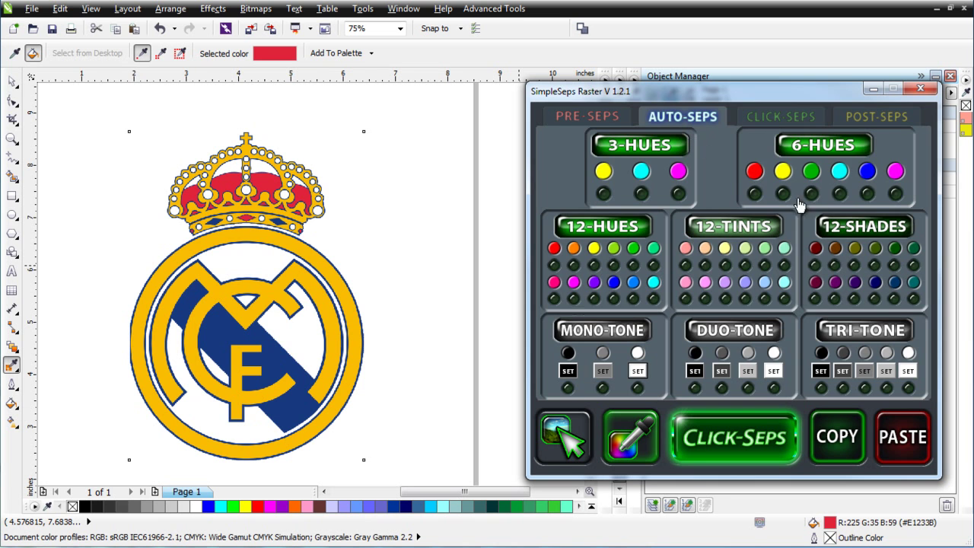
{"action": "left_click", "coordinate": [881, 122]}
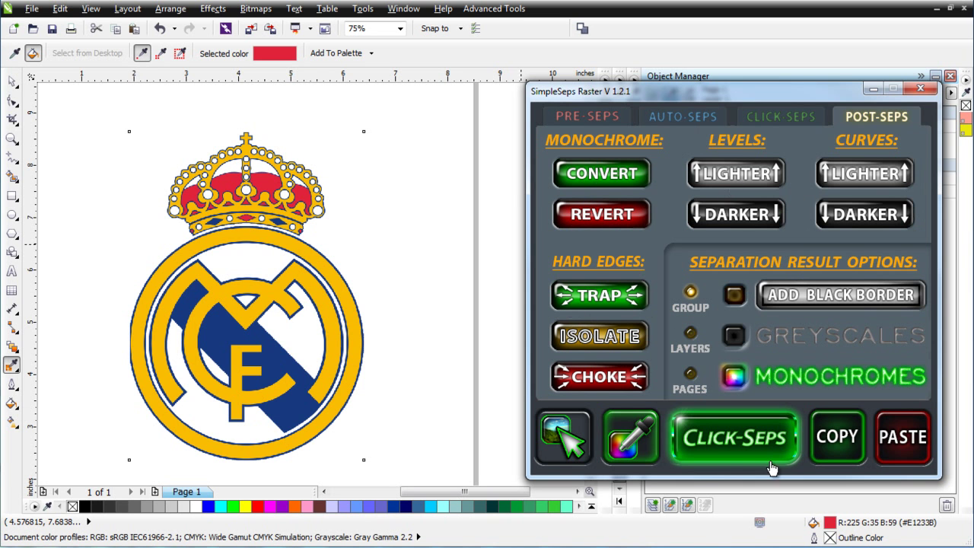
{"action": "left_click", "coordinate": [767, 117]}
{"action": "left_click", "coordinate": [869, 117]}
{"action": "left_click", "coordinate": [803, 119]}
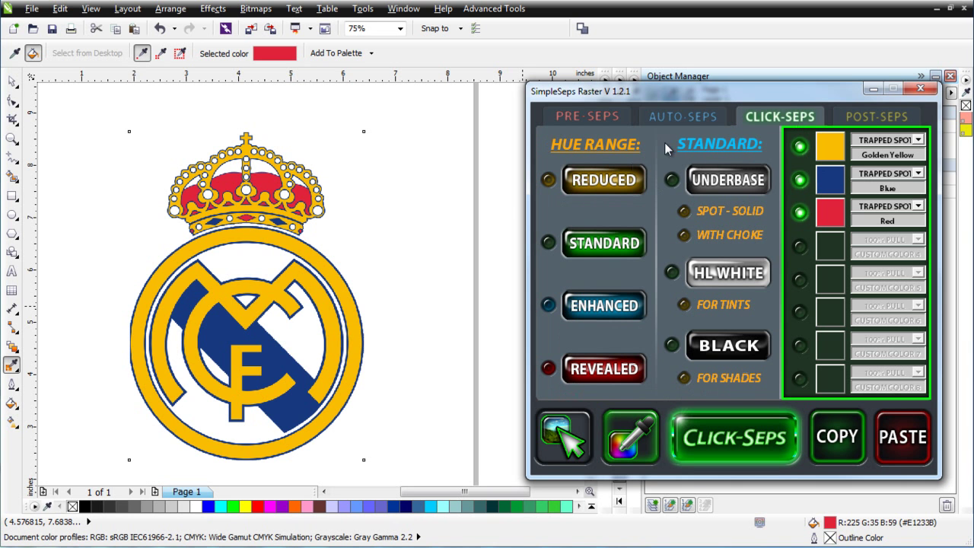
{"action": "left_click", "coordinate": [685, 119]}
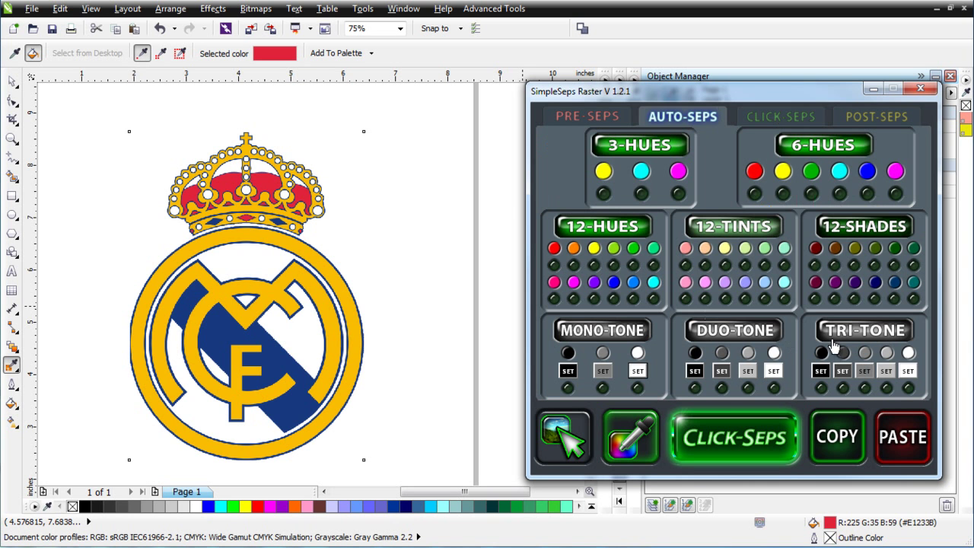
{"action": "left_click", "coordinate": [775, 118]}
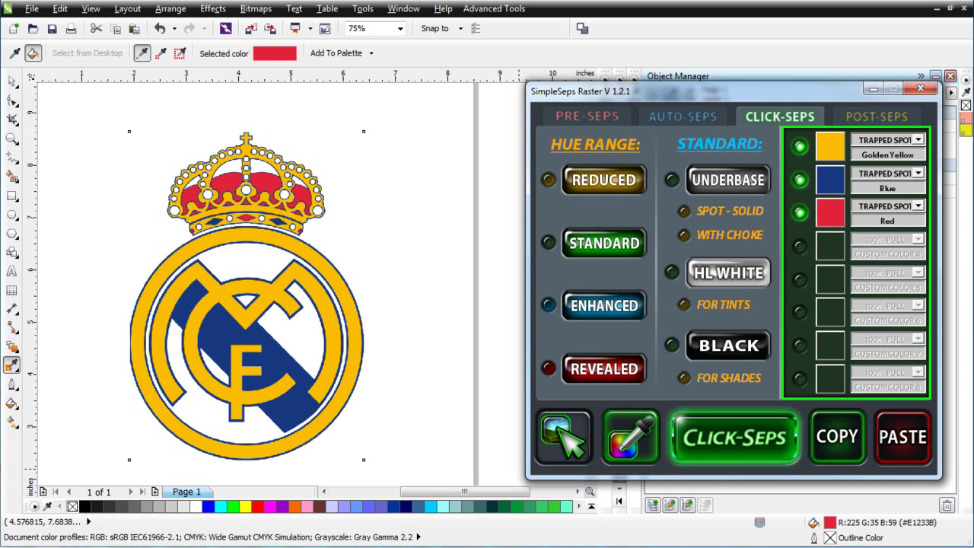
Step: Run the Click-Seps separation and zoom in to inspect the result
{"action": "left_click", "coordinate": [738, 443]}
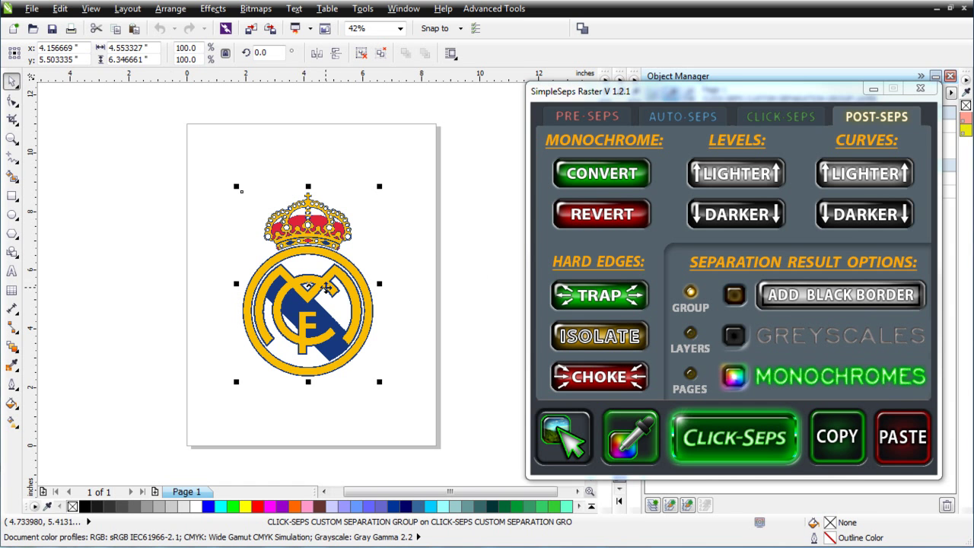
{"action": "scroll", "coordinate": [327, 288], "scroll_direction": "up", "scroll_amount": 1}
{"action": "scroll", "coordinate": [326, 288], "scroll_direction": "up", "scroll_amount": 4}
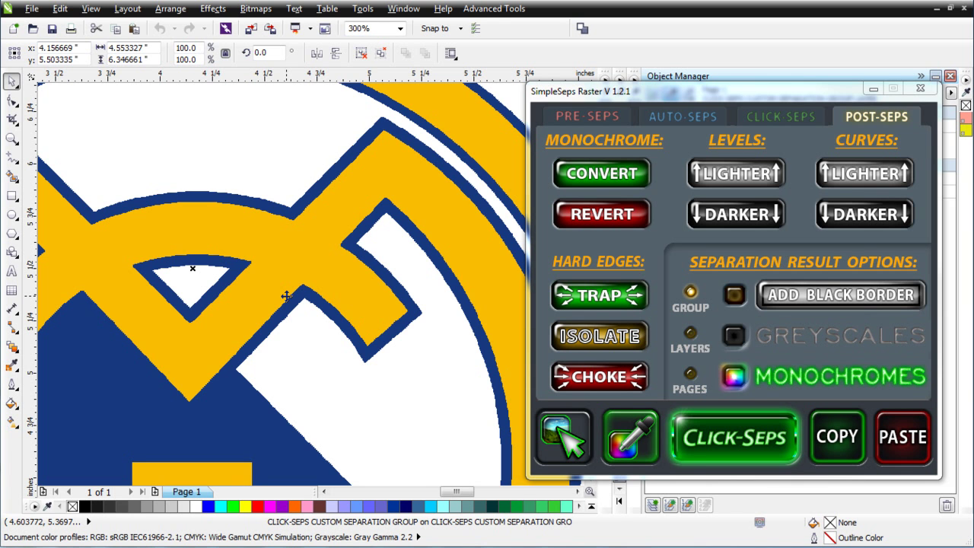
{"action": "scroll", "coordinate": [312, 298], "scroll_direction": "down", "scroll_amount": 3}
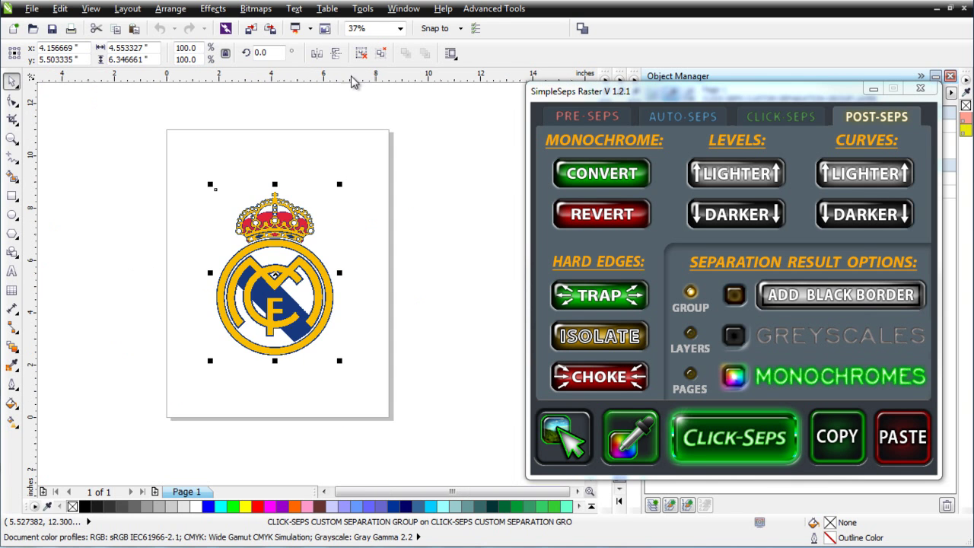
Step: Drag the Red and Blue separation bitmaps aside to check the stacking, then undo back into place
{"action": "left_click", "coordinate": [394, 283]}
{"action": "left_click", "coordinate": [274, 310], "text": "ctrl"}
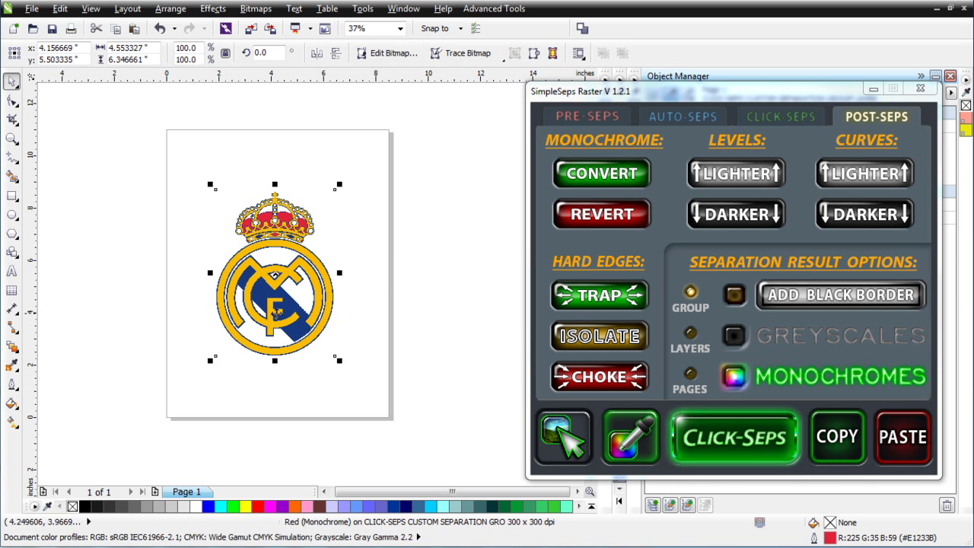
{"action": "left_click_drag", "start_coordinate": [274, 310], "coordinate": [140, 310]}
{"action": "left_click", "coordinate": [275, 298], "text": "ctrl"}
{"action": "left_click_drag", "start_coordinate": [275, 298], "coordinate": [405, 293]}
{"action": "key", "text": "Delete"}
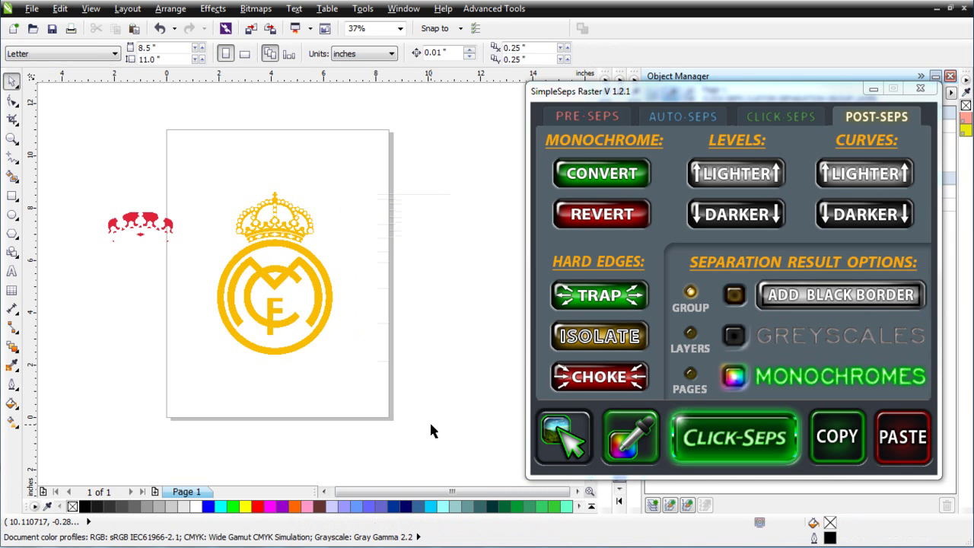
{"action": "key", "text": "ctrl+z"}
{"action": "key", "text": "ctrl+z"}
{"action": "key", "text": "ctrl+z"}
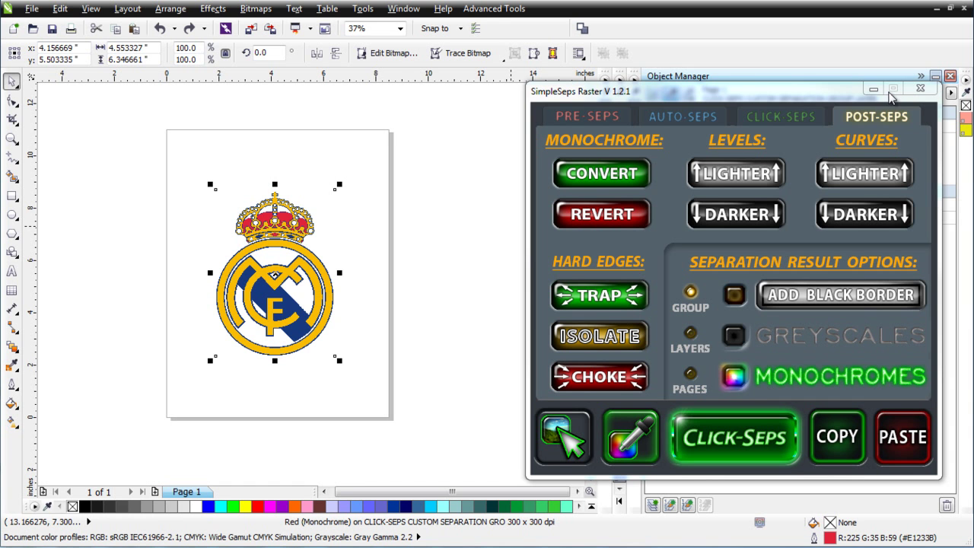
Step: Close SimpleSeps Raster, relaunch SimpleSeps V3.0.6 from Advanced Tools, and show its Color Management page
{"action": "left_click", "coordinate": [892, 90]}
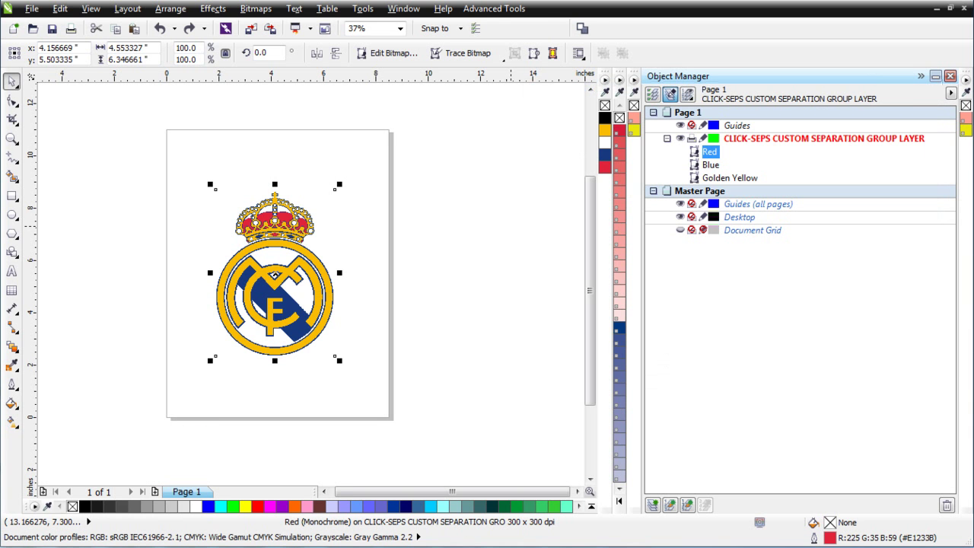
{"action": "left_click", "coordinate": [504, 9]}
{"action": "left_click", "coordinate": [494, 25]}
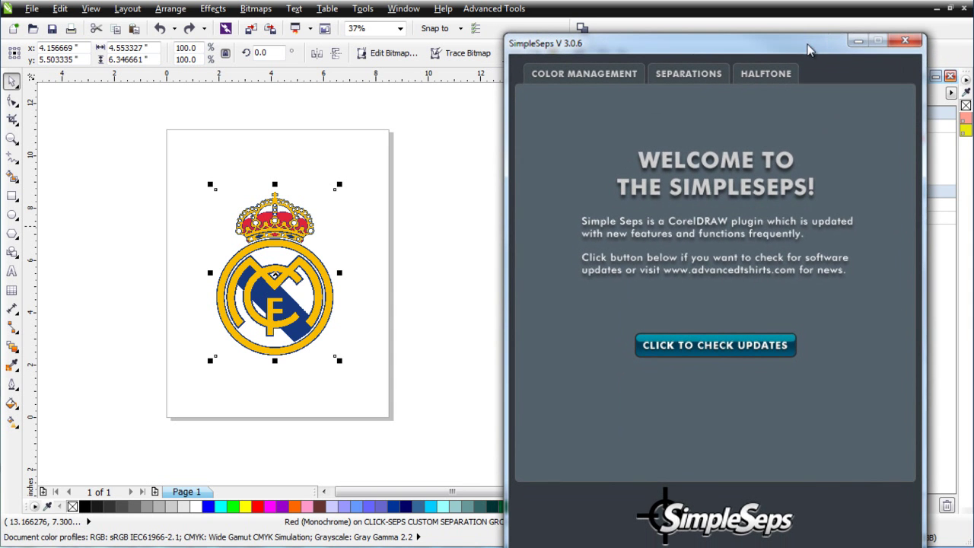
{"action": "left_click", "coordinate": [582, 74]}
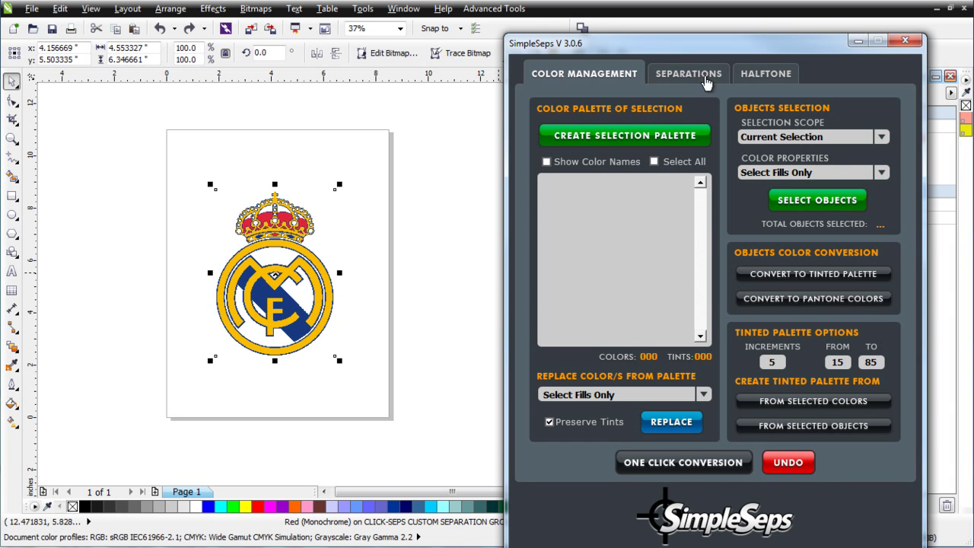
Step: Build a selection palette from the marquee-selected crest's red, blue and yellow, then run One Click Conversion
{"action": "left_click", "coordinate": [687, 76]}
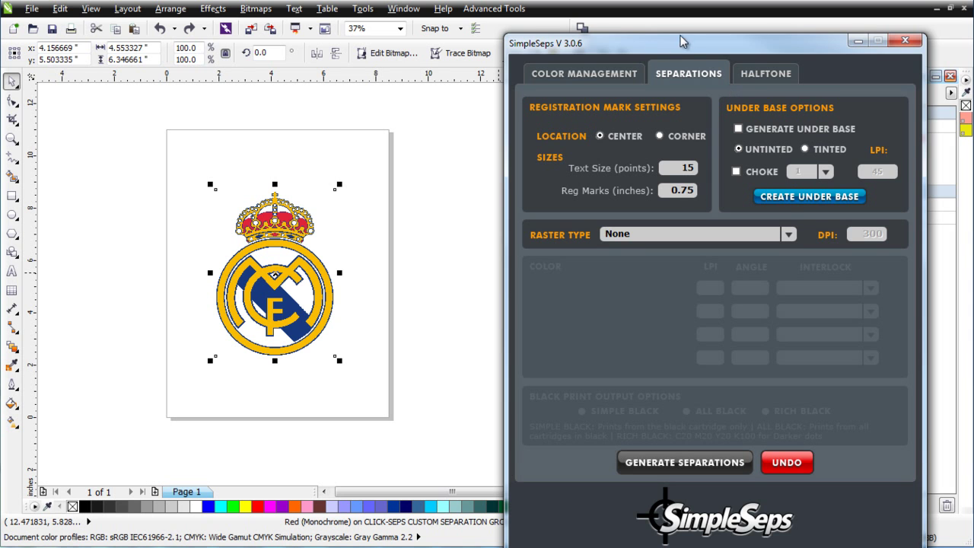
{"action": "left_click_drag", "start_coordinate": [688, 41], "coordinate": [700, 18]}
{"action": "left_click", "coordinate": [596, 49]}
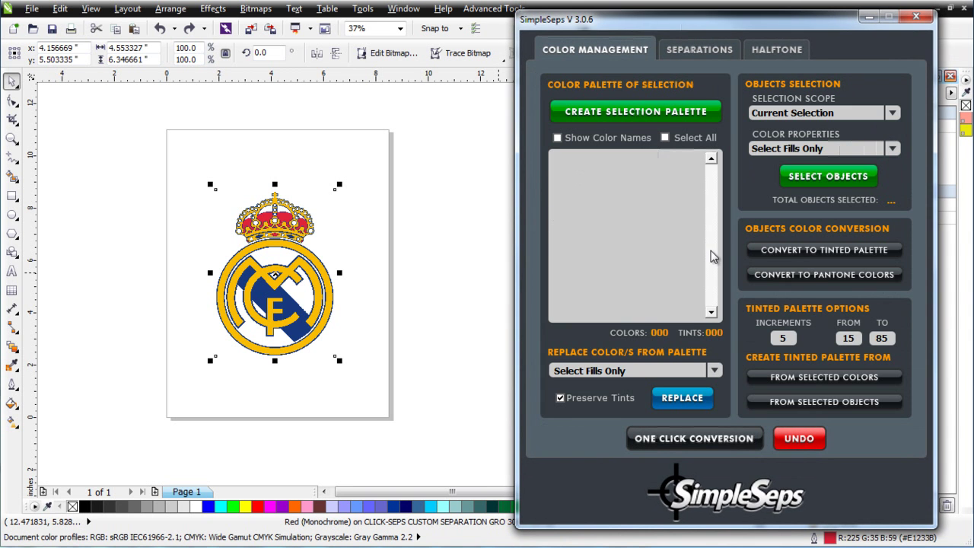
{"action": "left_click", "coordinate": [647, 112]}
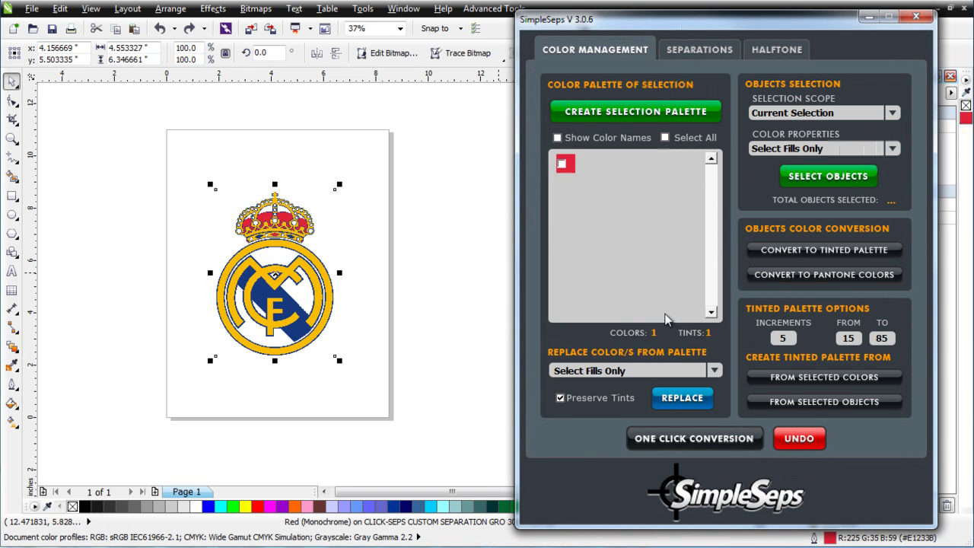
{"action": "left_click_drag", "start_coordinate": [177, 154], "coordinate": [403, 402]}
{"action": "left_click", "coordinate": [689, 113]}
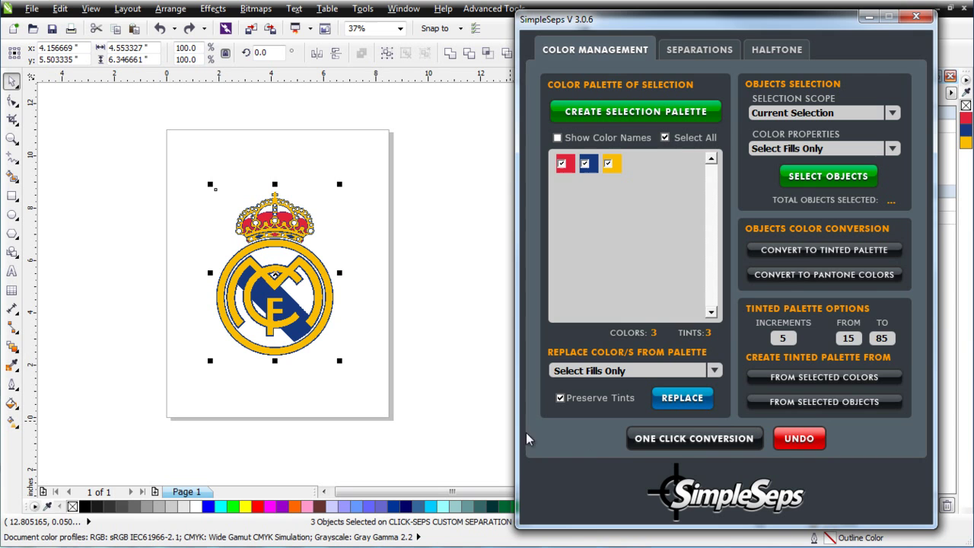
{"action": "left_click", "coordinate": [705, 441]}
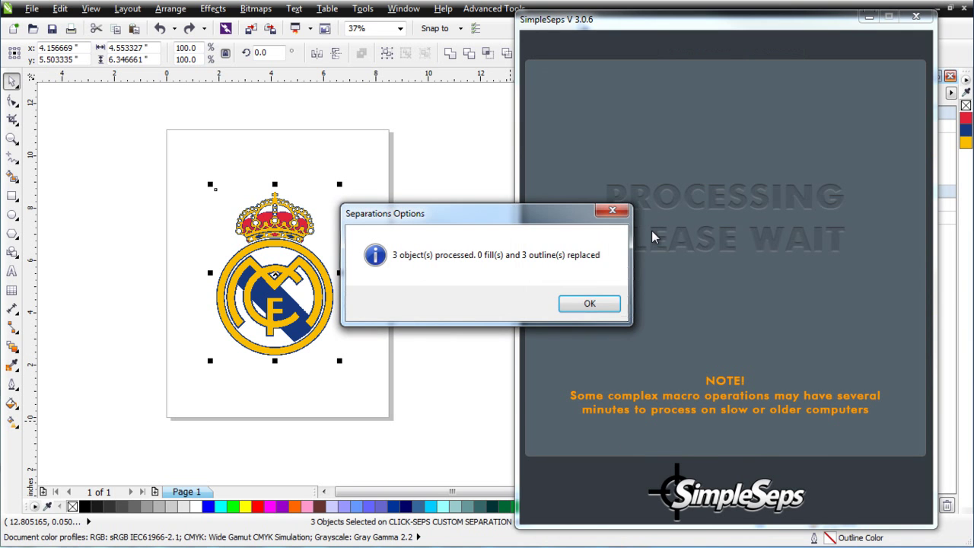
{"action": "left_click", "coordinate": [593, 304]}
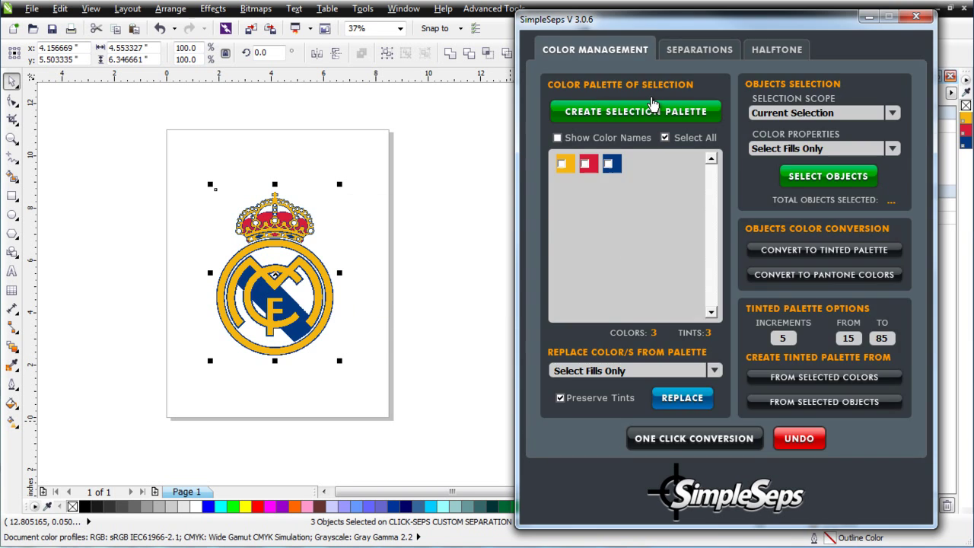
Step: Generate the separations with an untinted underbase choked by 1
{"action": "left_click", "coordinate": [690, 52]}
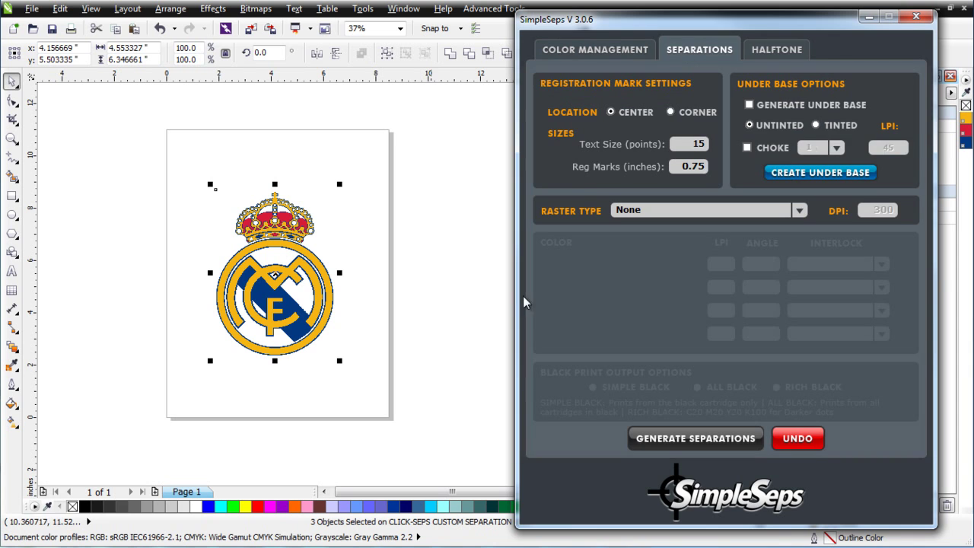
{"action": "left_click", "coordinate": [750, 106]}
{"action": "left_click", "coordinate": [749, 148]}
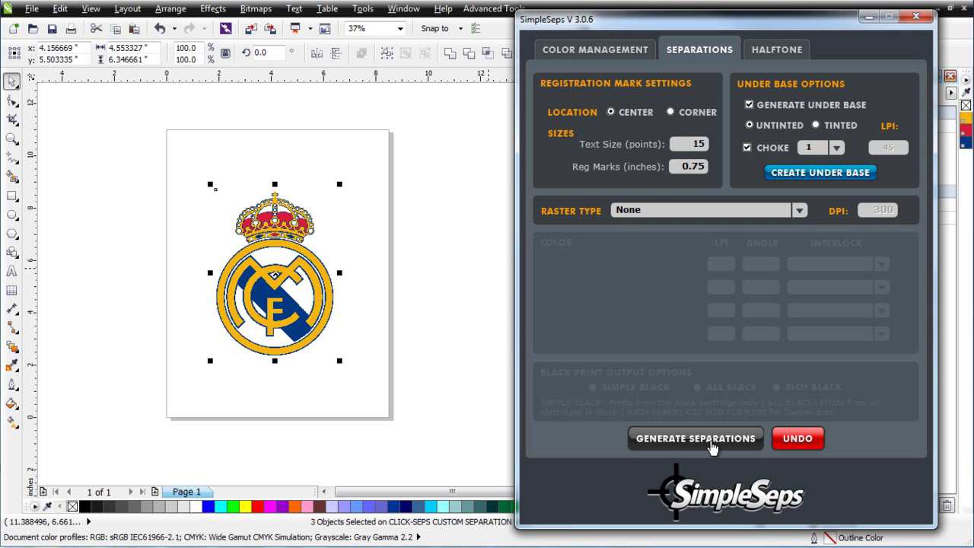
{"action": "left_click", "coordinate": [712, 440]}
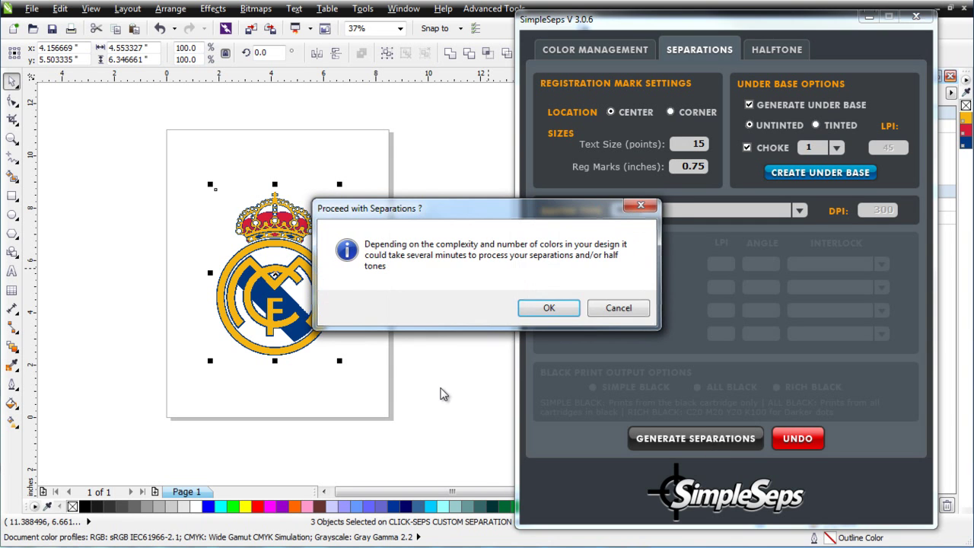
{"action": "left_click", "coordinate": [556, 310]}
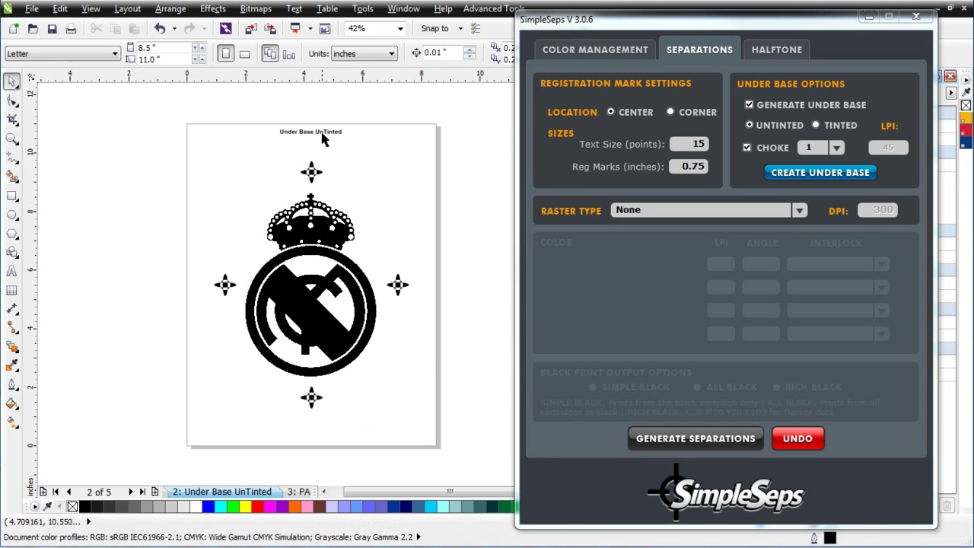
Step: Zoom into page 1 and tint the underbase yellow to compare its choked edges
{"action": "left_click", "coordinate": [320, 328]}
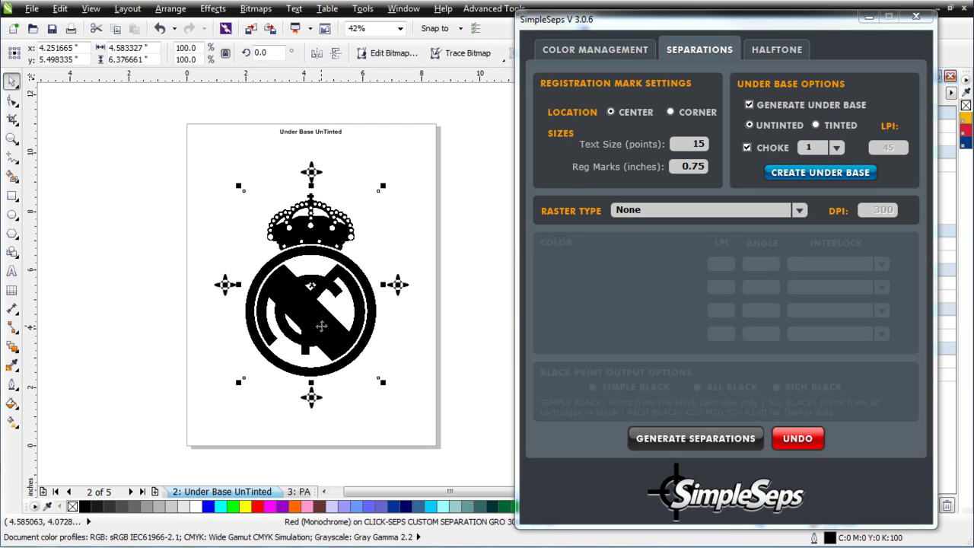
{"action": "left_click", "coordinate": [55, 492]}
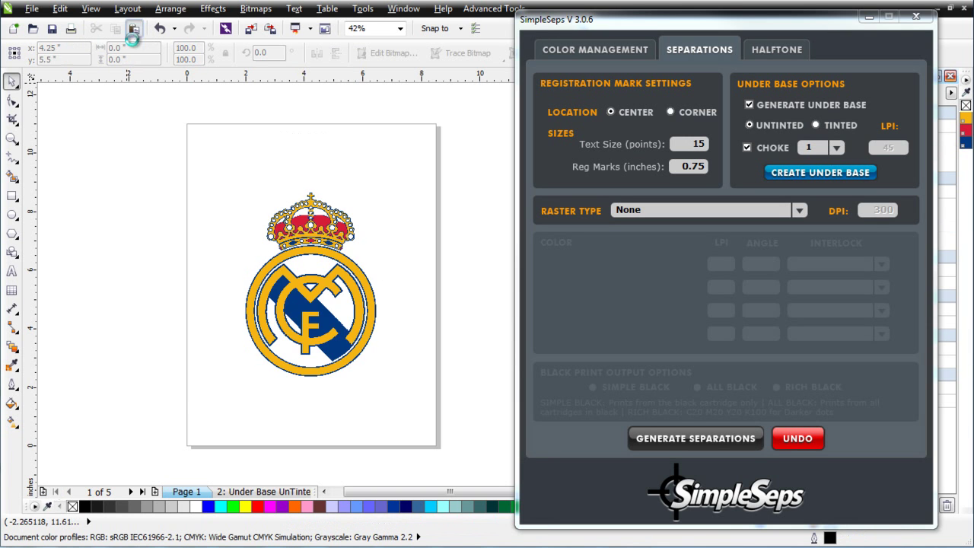
{"action": "scroll", "coordinate": [311, 283], "scroll_direction": "up", "scroll_amount": 8}
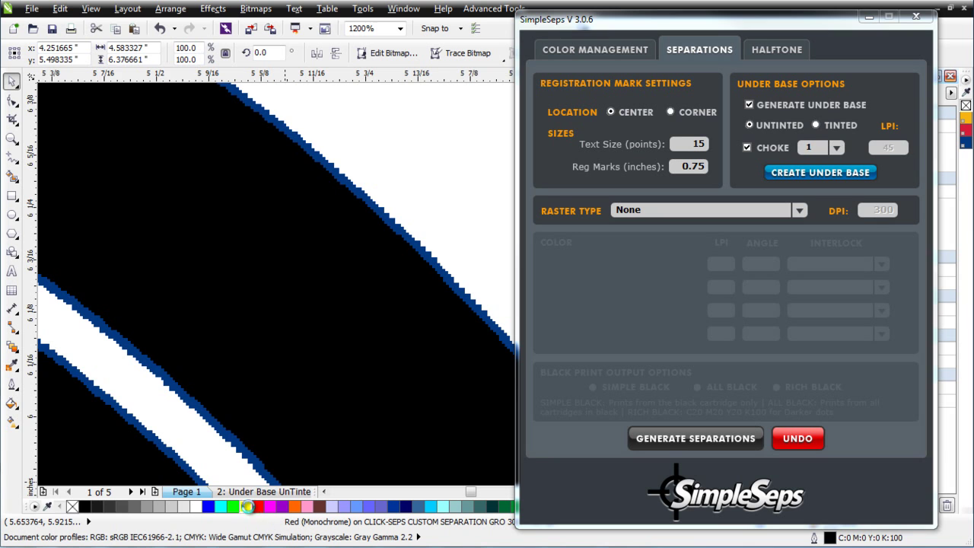
{"action": "left_click", "coordinate": [246, 507]}
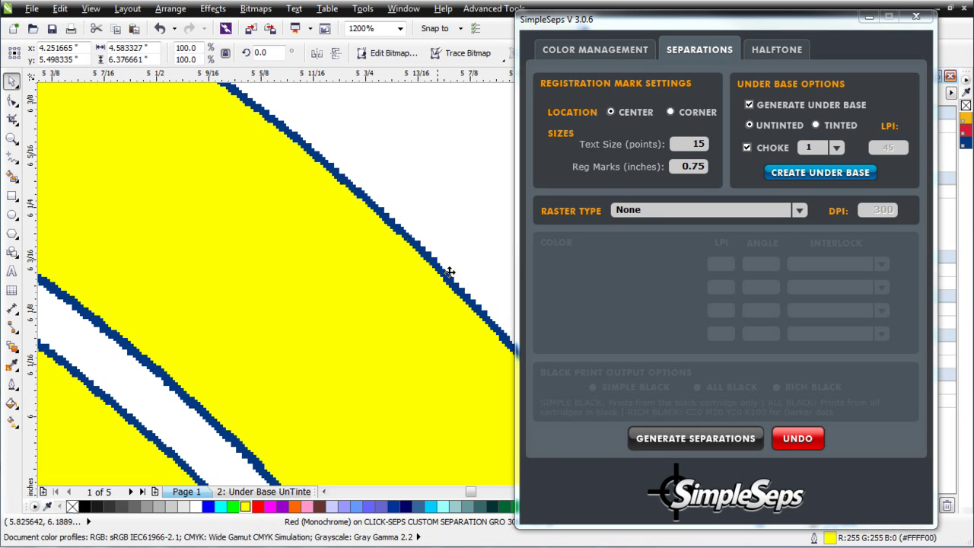
{"action": "scroll", "coordinate": [259, 289], "scroll_direction": "down", "scroll_amount": 1}
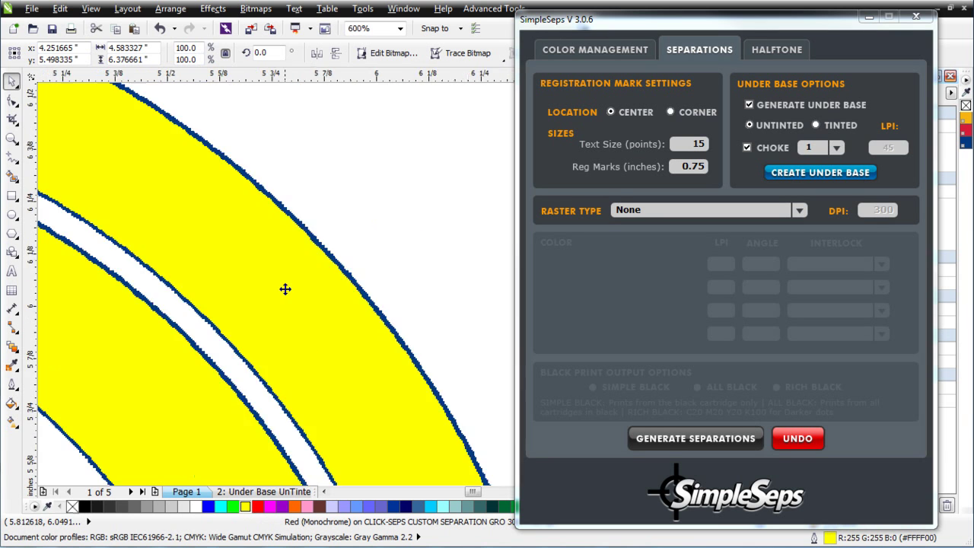
{"action": "scroll", "coordinate": [311, 279], "scroll_direction": "down", "scroll_amount": 3}
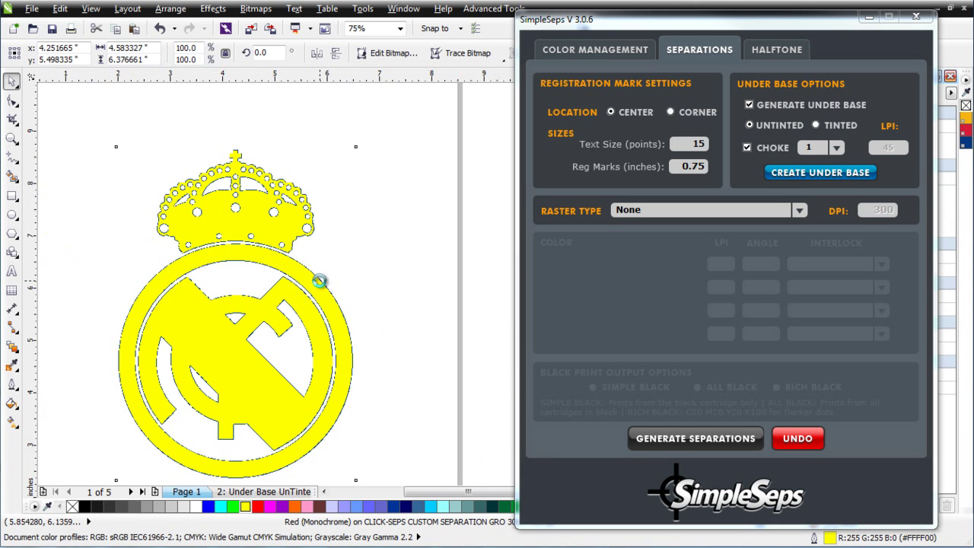
Step: Page through the Under Base, PANTONE 294 C and PANTONE 199 C pages, then close SimpleSeps and minimize the separations document
{"action": "left_click", "coordinate": [266, 491]}
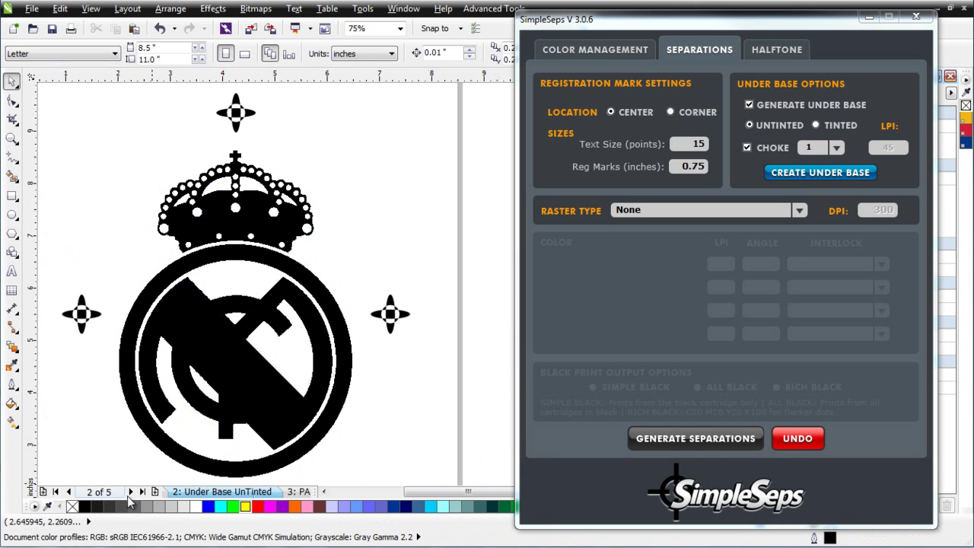
{"action": "left_click", "coordinate": [130, 493]}
{"action": "left_click", "coordinate": [131, 493]}
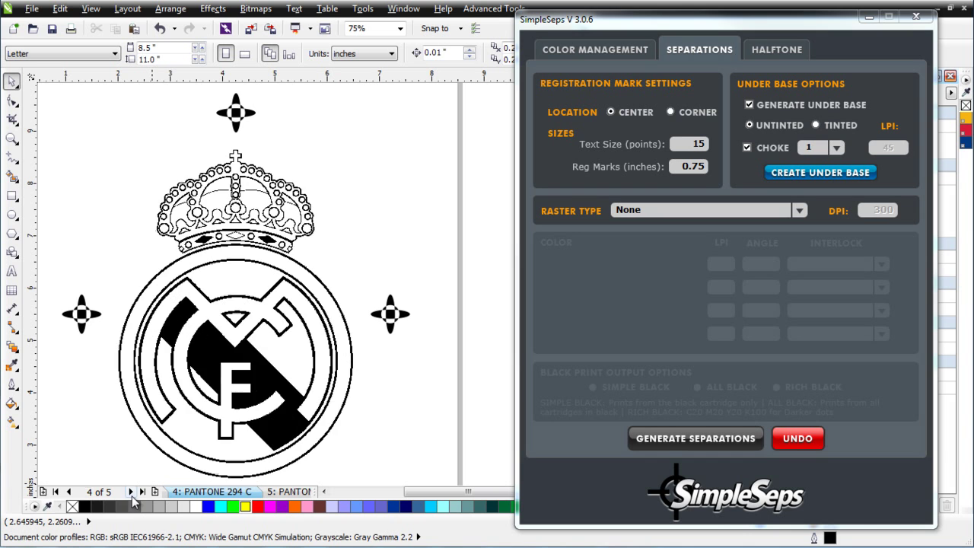
{"action": "left_click", "coordinate": [131, 493]}
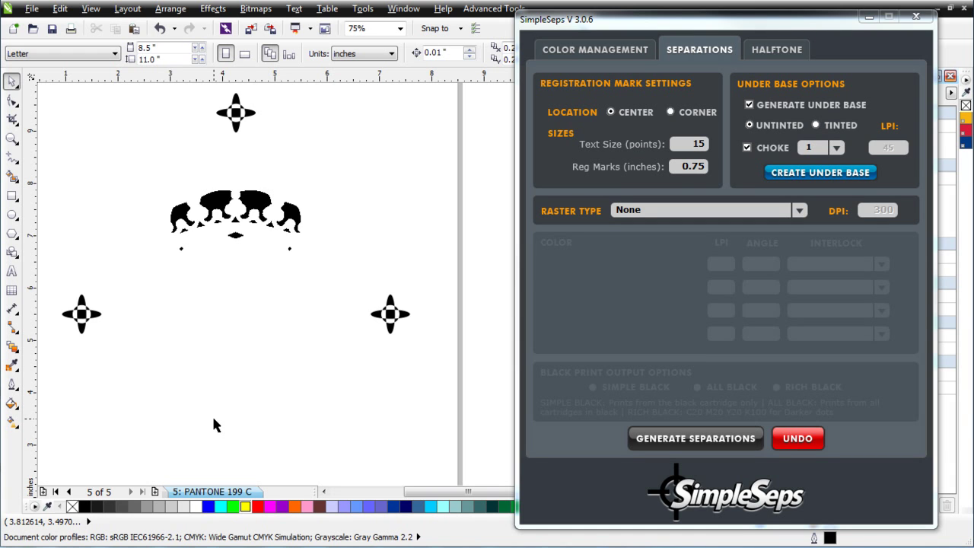
{"action": "left_click", "coordinate": [916, 16]}
{"action": "left_click", "coordinate": [937, 8]}
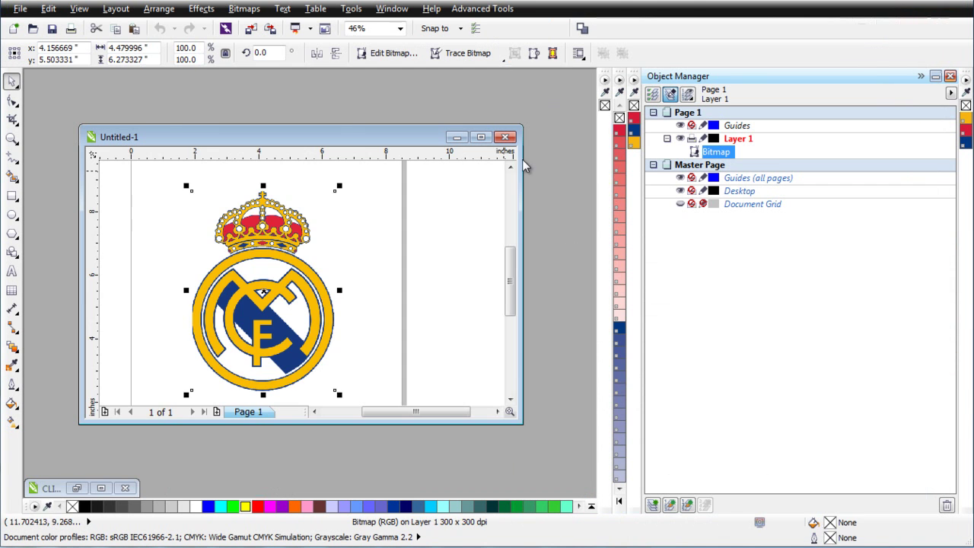
Step: Maximize Untitled-1 and show SimpleSeps Raster's Click-Seps tab with the Golden Yellow, Blue and Red spots
{"action": "left_click", "coordinate": [486, 136]}
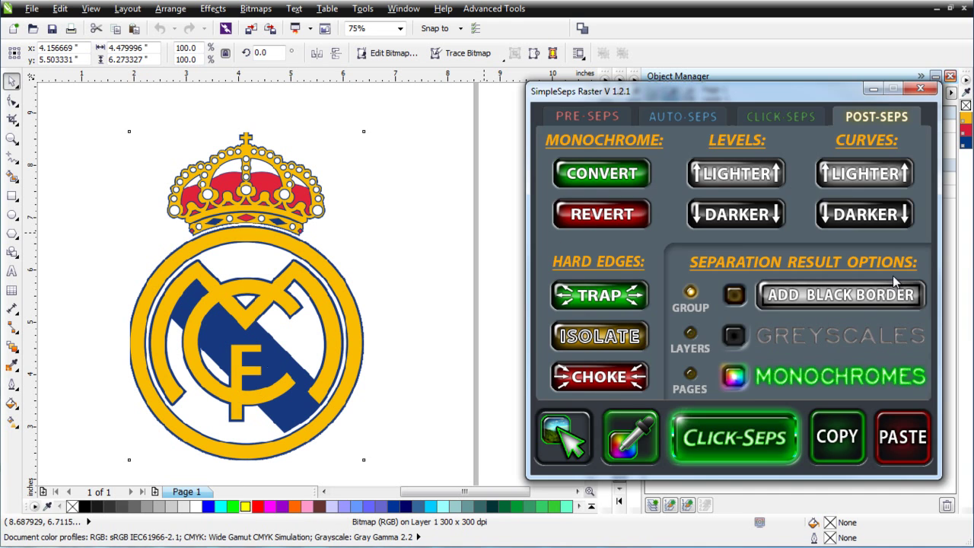
{"action": "left_click", "coordinate": [802, 119]}
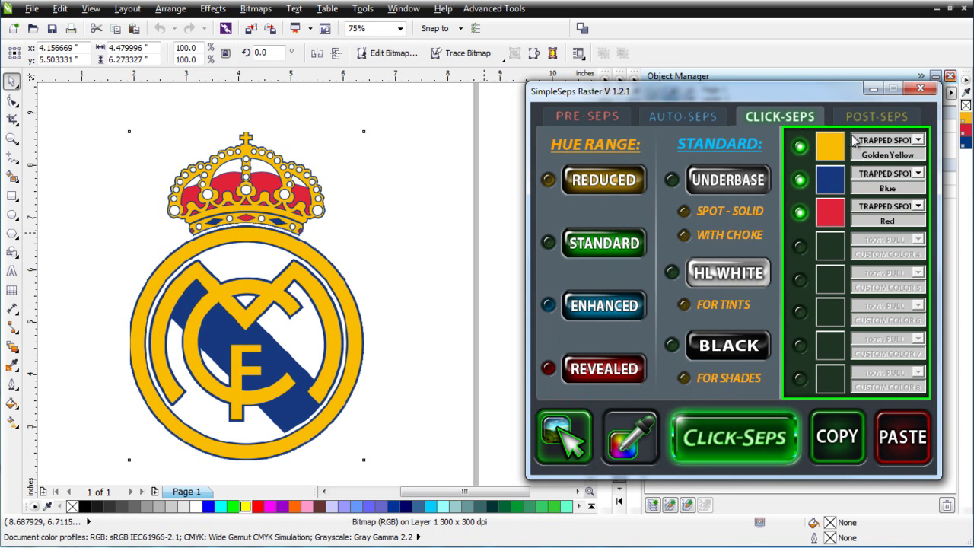